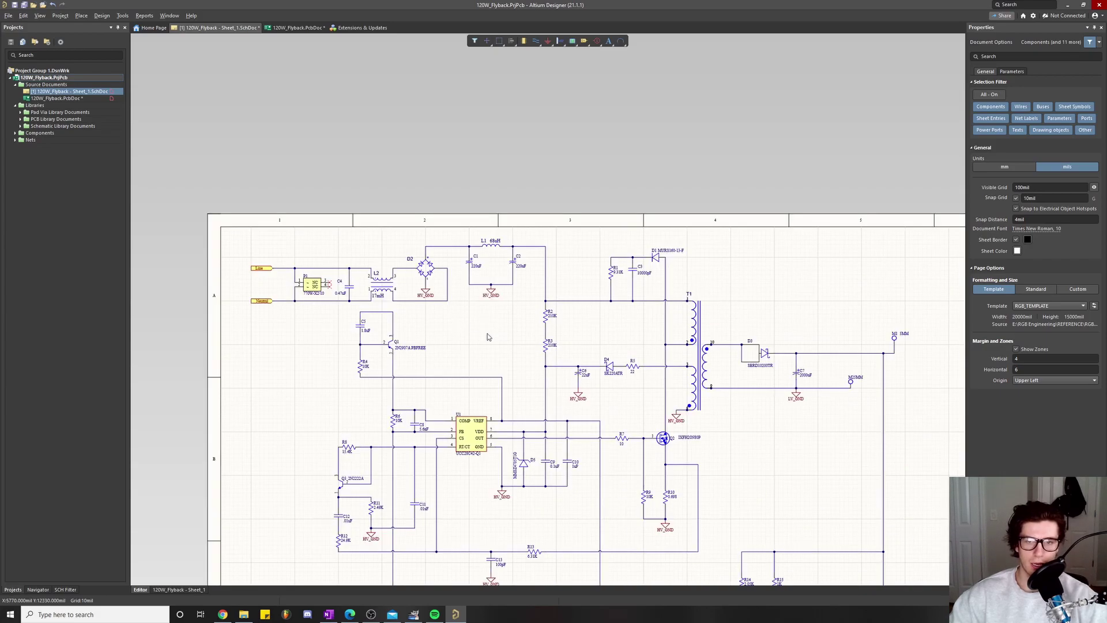
pyautogui.scroll(-1, 487, 337)
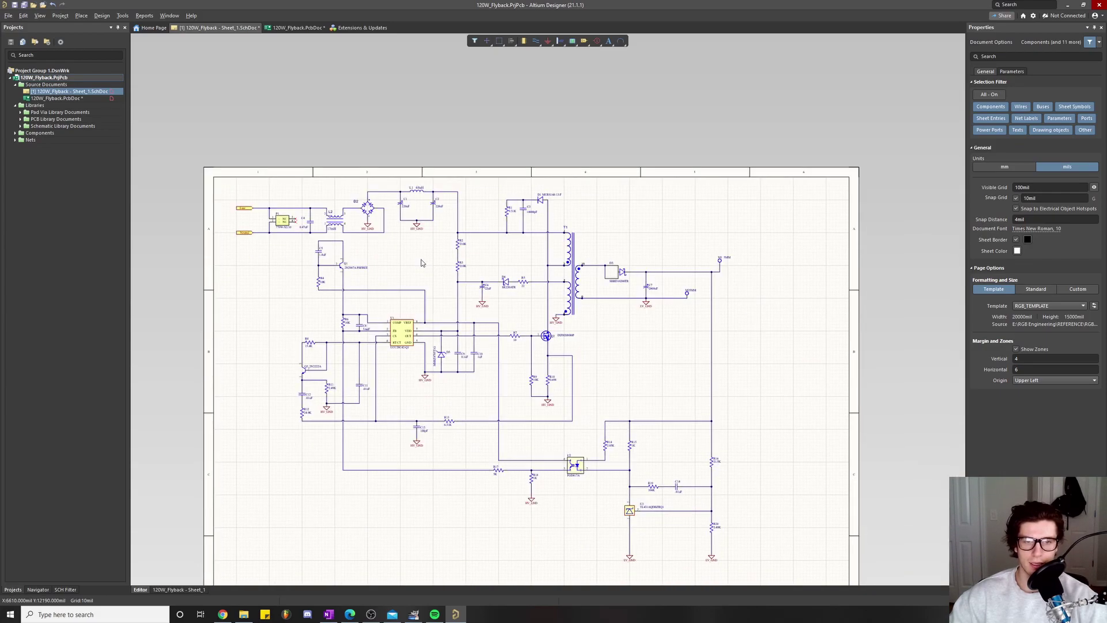
# Step: Drag M2's 5MM value label and M2 designator apart so neither overlaps the symbol
pyautogui.scroll(3, 698, 291)
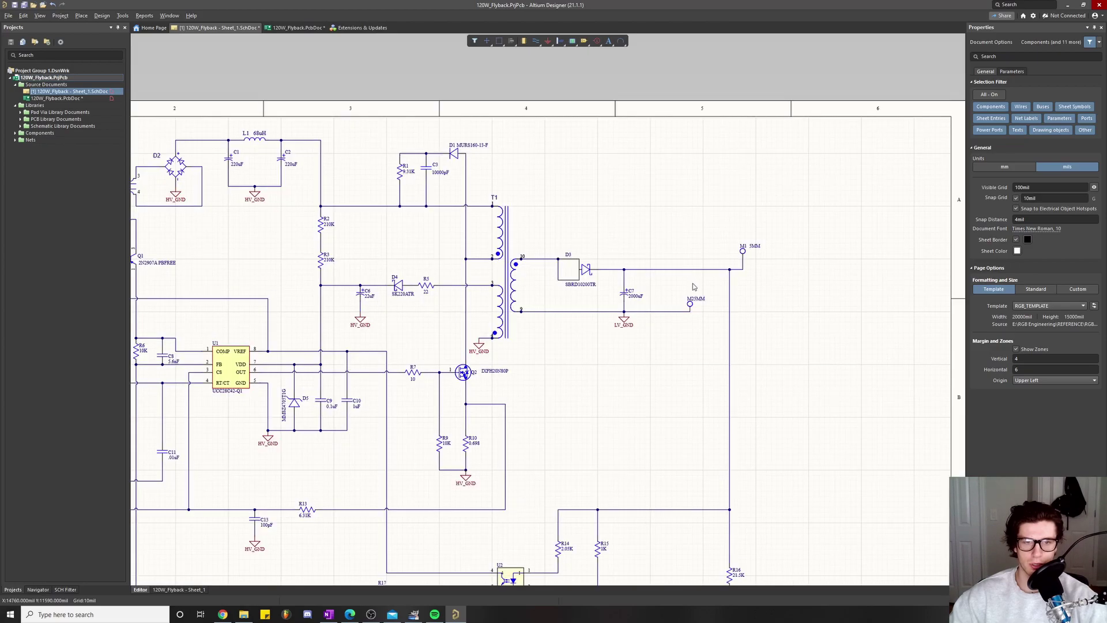
pyautogui.moveTo(712, 312); pyautogui.dragTo(687, 339)
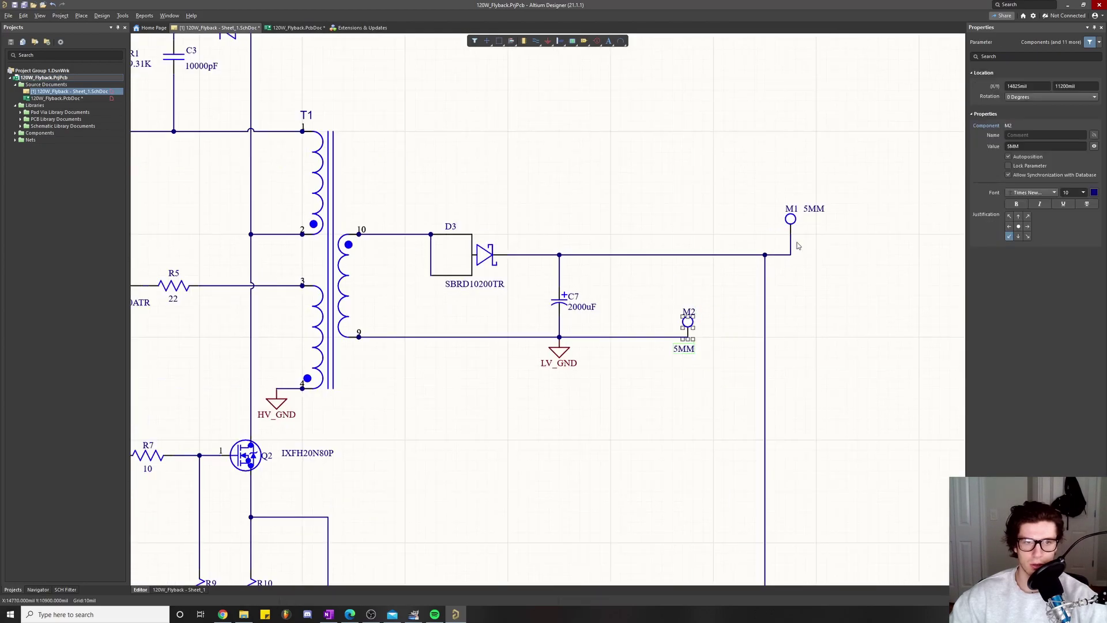
pyautogui.click(688, 321)
pyautogui.scroll(2, 688, 321)
pyautogui.click(691, 304)
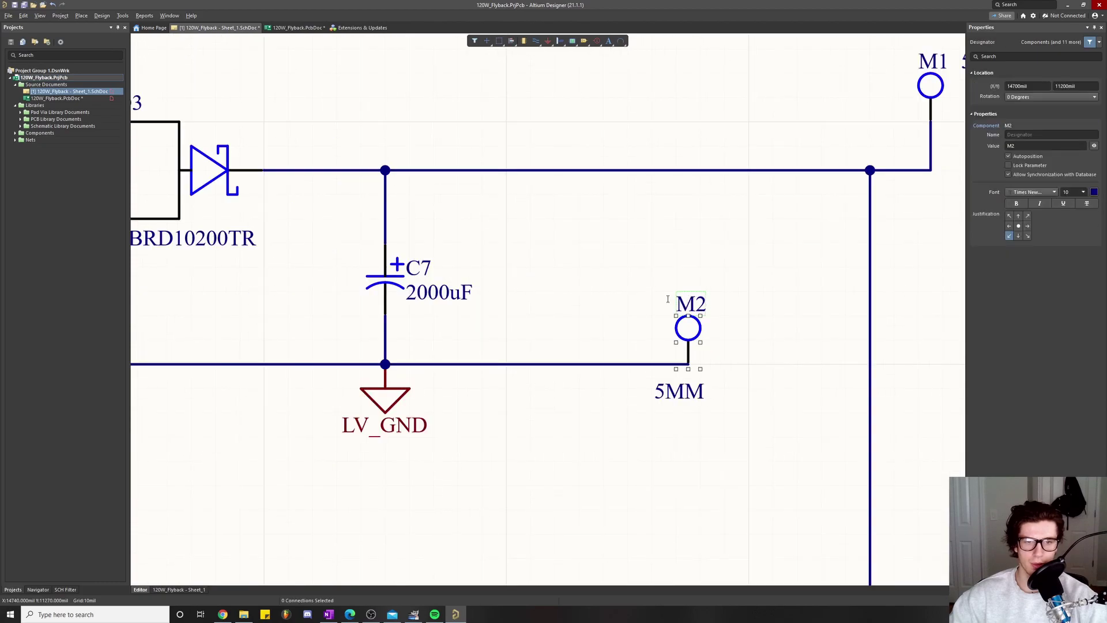
pyautogui.moveTo(696, 401); pyautogui.dragTo(713, 306)
pyautogui.scroll(-1, 552, 352)
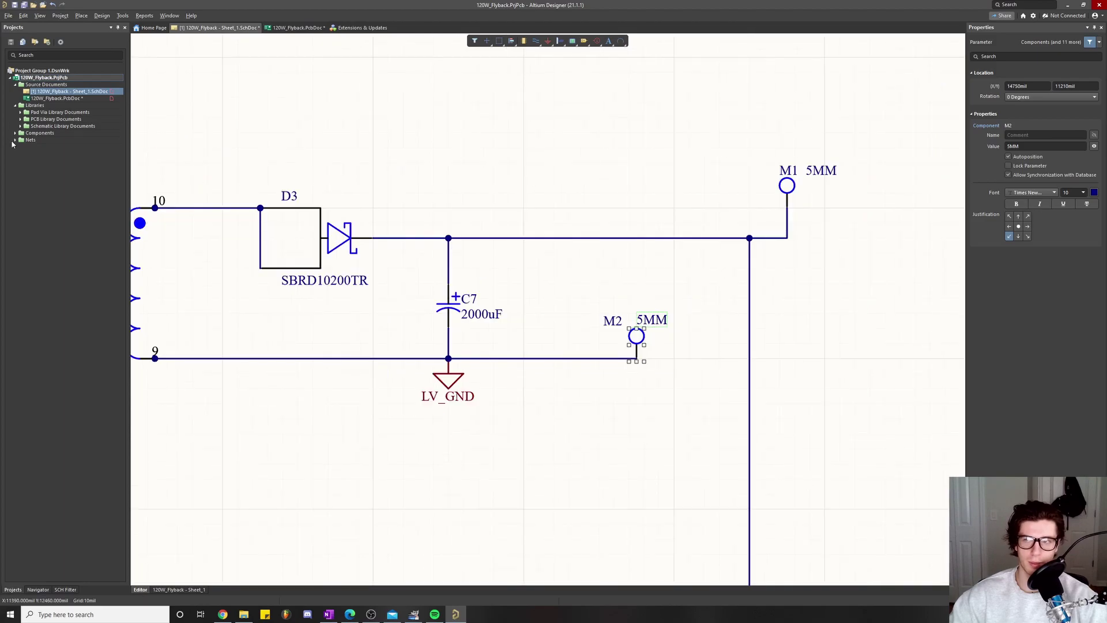
pyautogui.scroll(-3, 353, 414)
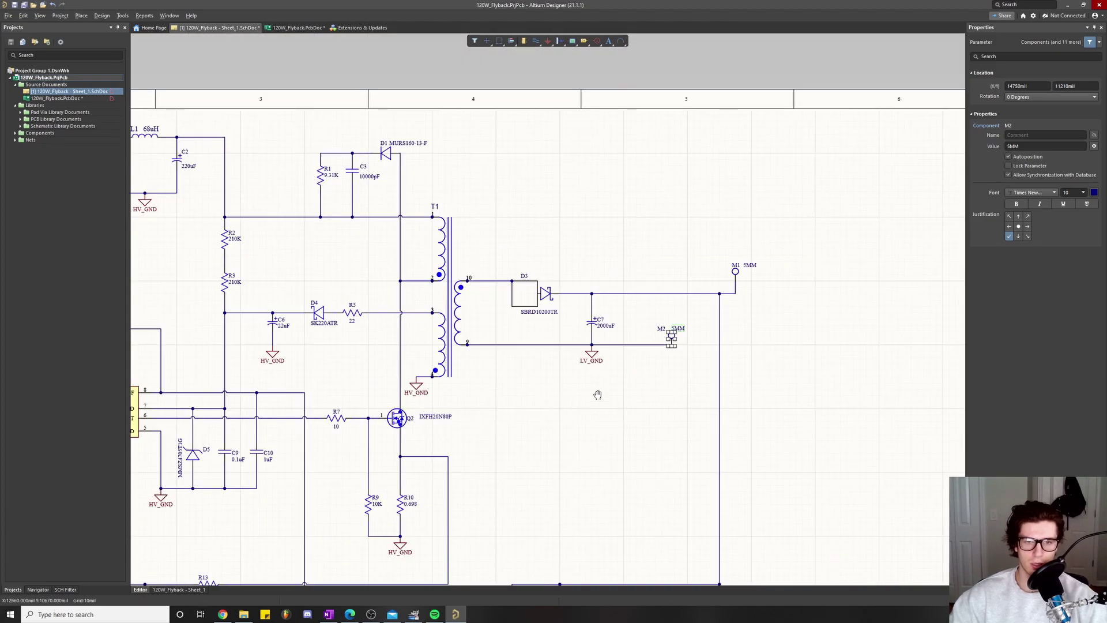
pyautogui.scroll(1, 626, 381)
pyautogui.scroll(-2, 642, 375)
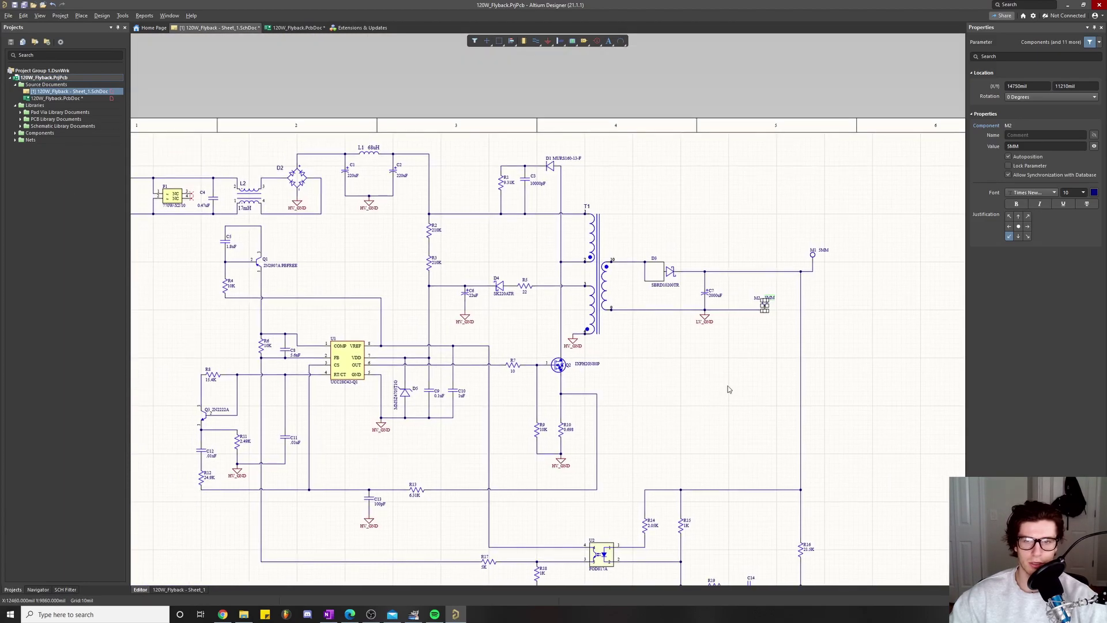
pyautogui.scroll(1, 727, 389)
# Step: Pan across the sheet and save the schematic with Ctrl+S
pyautogui.moveTo(674, 289); pyautogui.dragTo(564, 289)
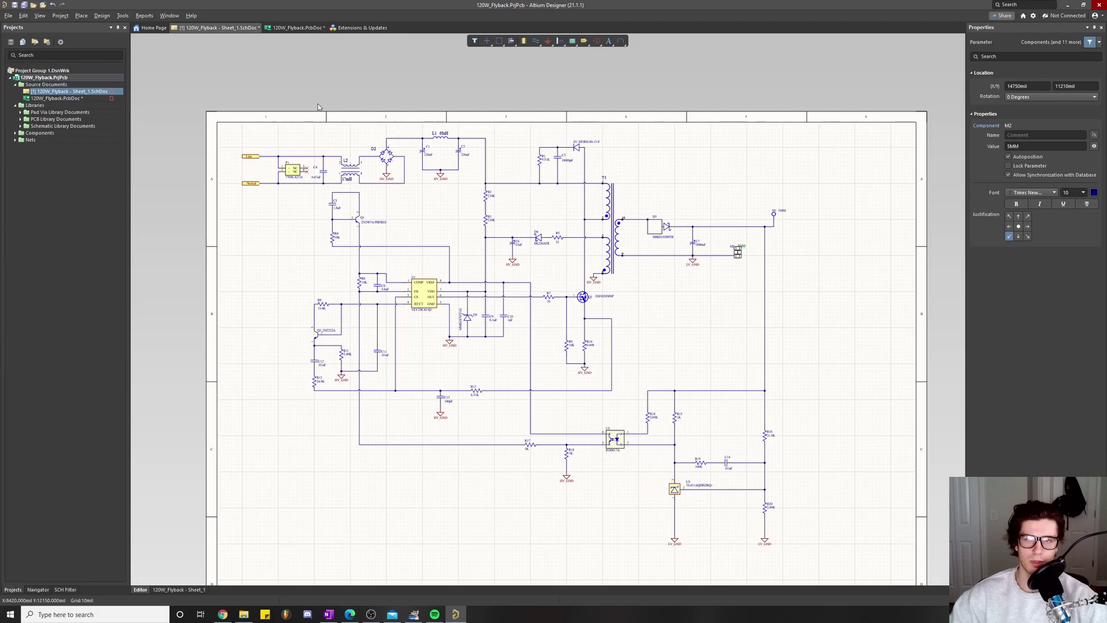
pyautogui.scroll(1, 313, 166)
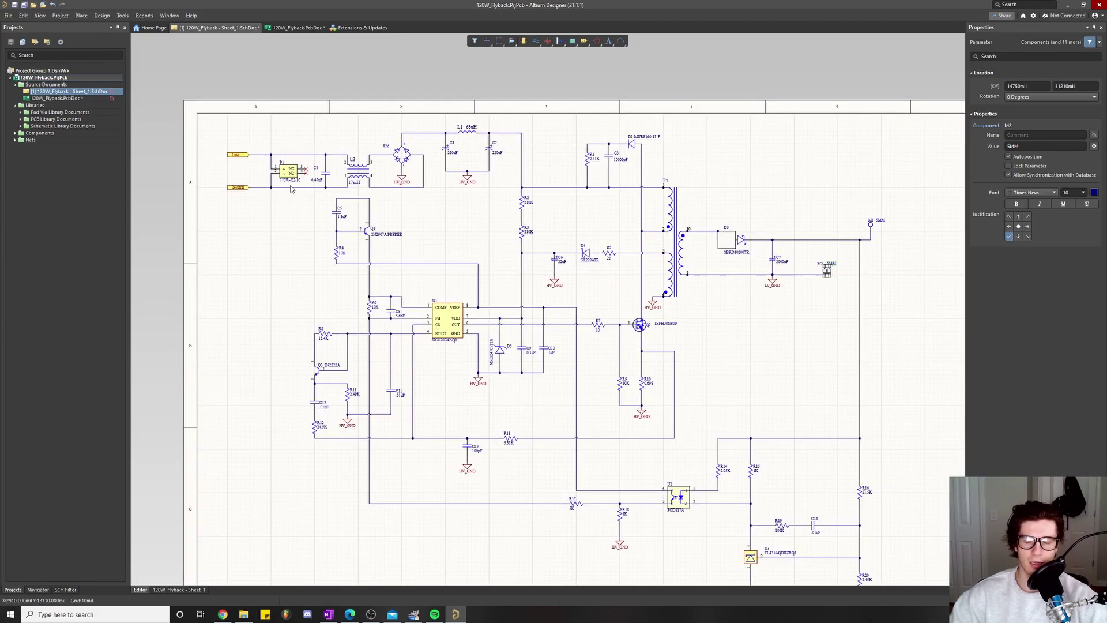
pyautogui.hotkey('ctrl', 's')
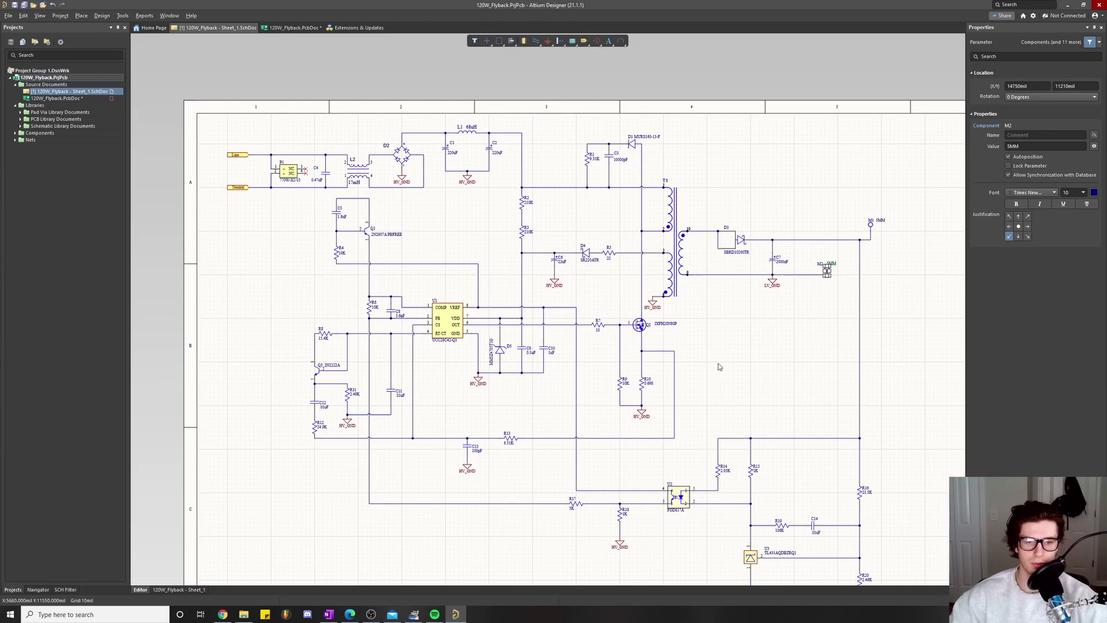
pyautogui.scroll(-1, 695, 359)
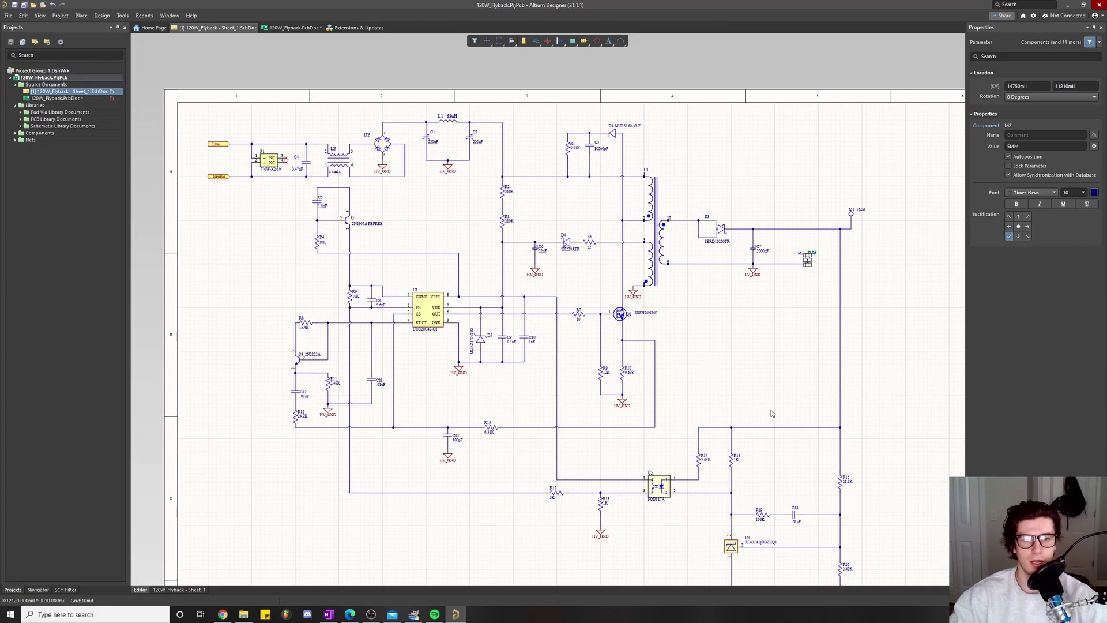
# Step: Check Q2's value label in place, leaving it unchanged
pyautogui.scroll(4, 634, 315)
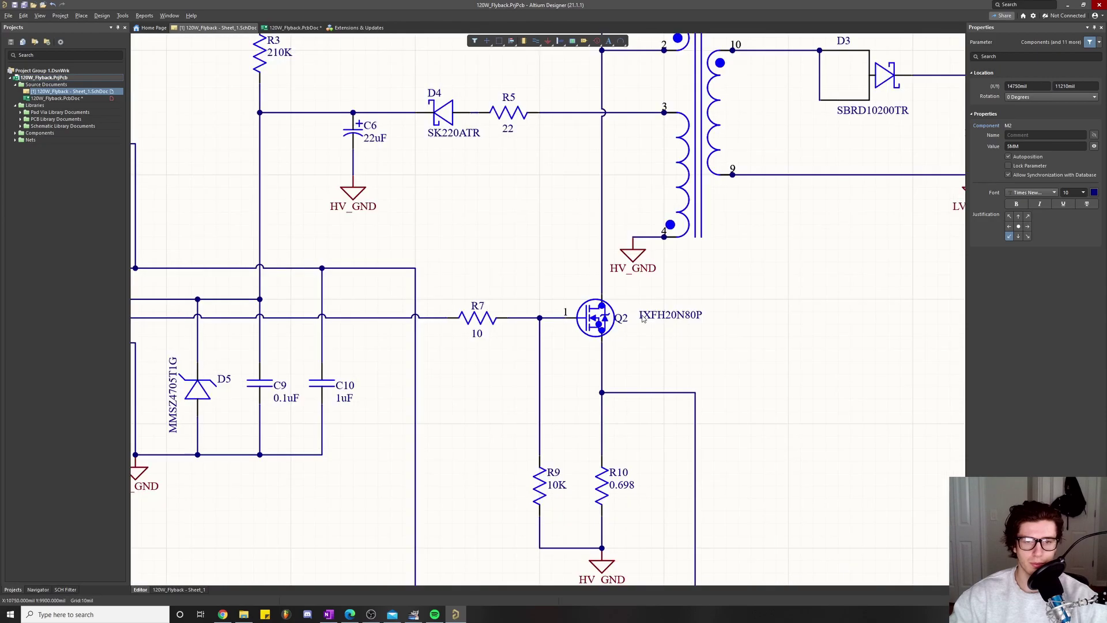
pyautogui.click(664, 320)
pyautogui.click(664, 321)
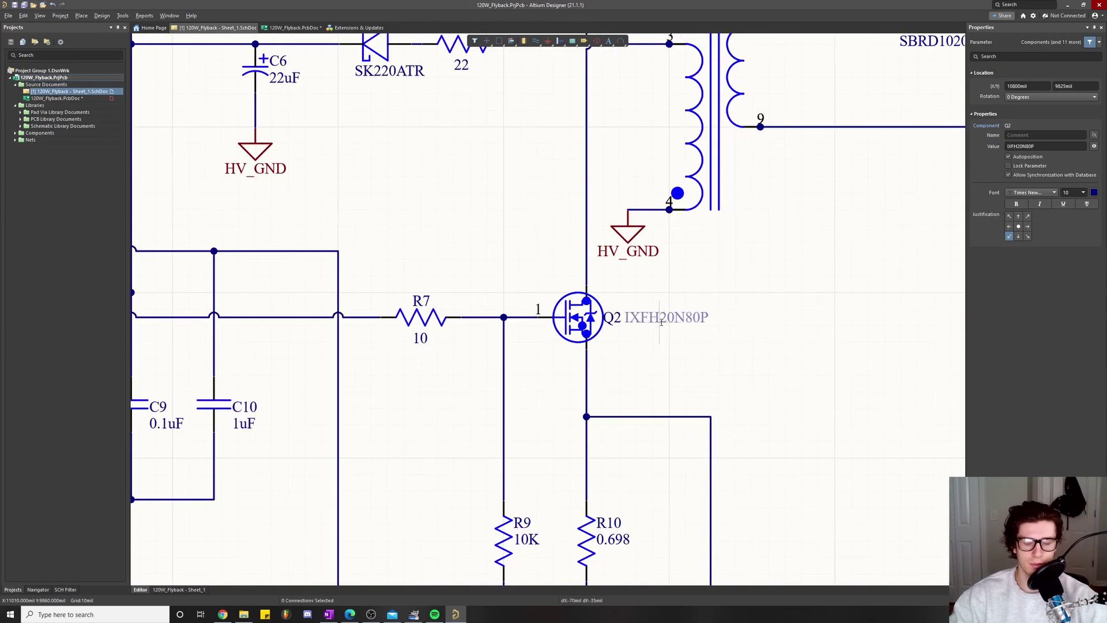
pyautogui.press('Return')
pyautogui.scroll(-2, 662, 346)
pyautogui.click(752, 345)
# Step: Nudge the D2 designator slightly right and down, clear of the bridge rectifier
pyautogui.scroll(-5, 752, 345)
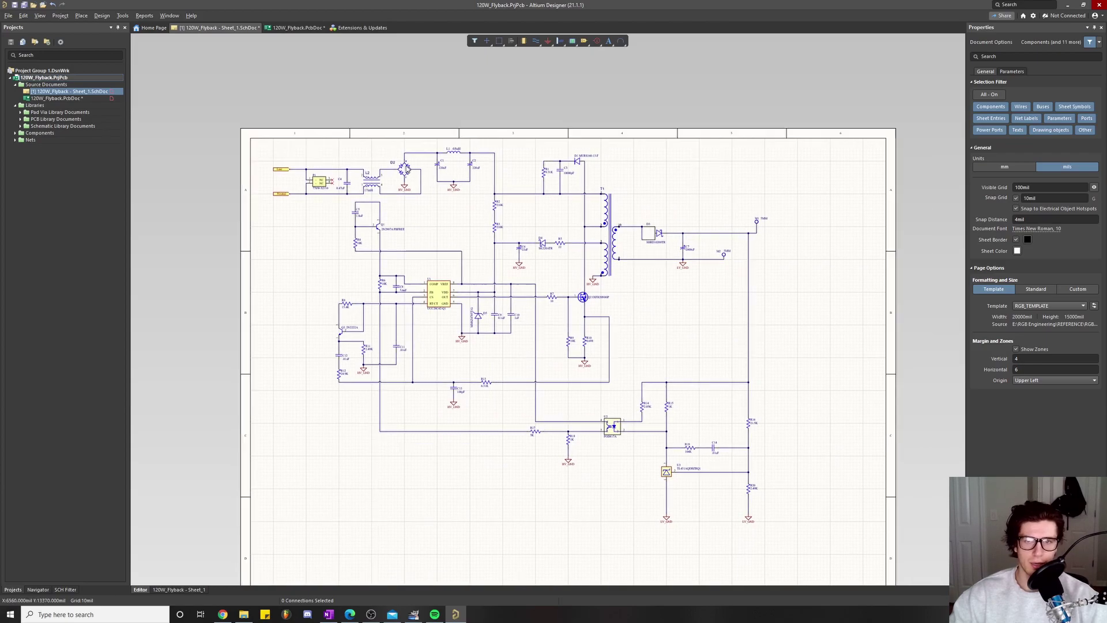
pyautogui.scroll(2, 383, 158)
pyautogui.click(403, 167)
pyautogui.moveTo(403, 167); pyautogui.dragTo(410, 170)
pyautogui.scroll(-3, 458, 295)
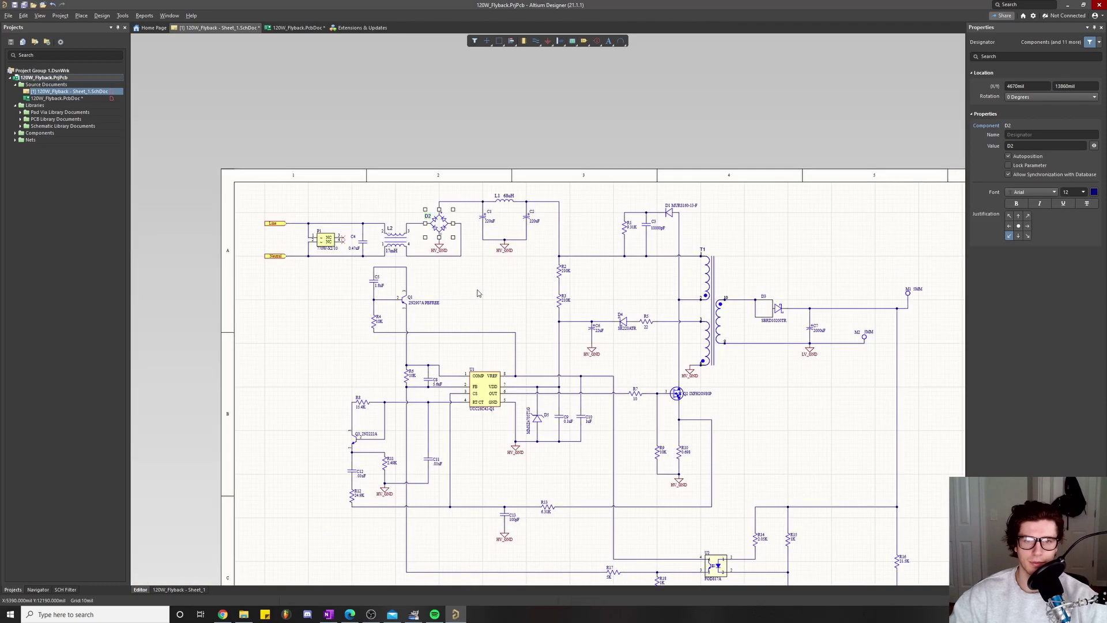
pyautogui.scroll(2, 375, 233)
pyautogui.scroll(-3, 374, 234)
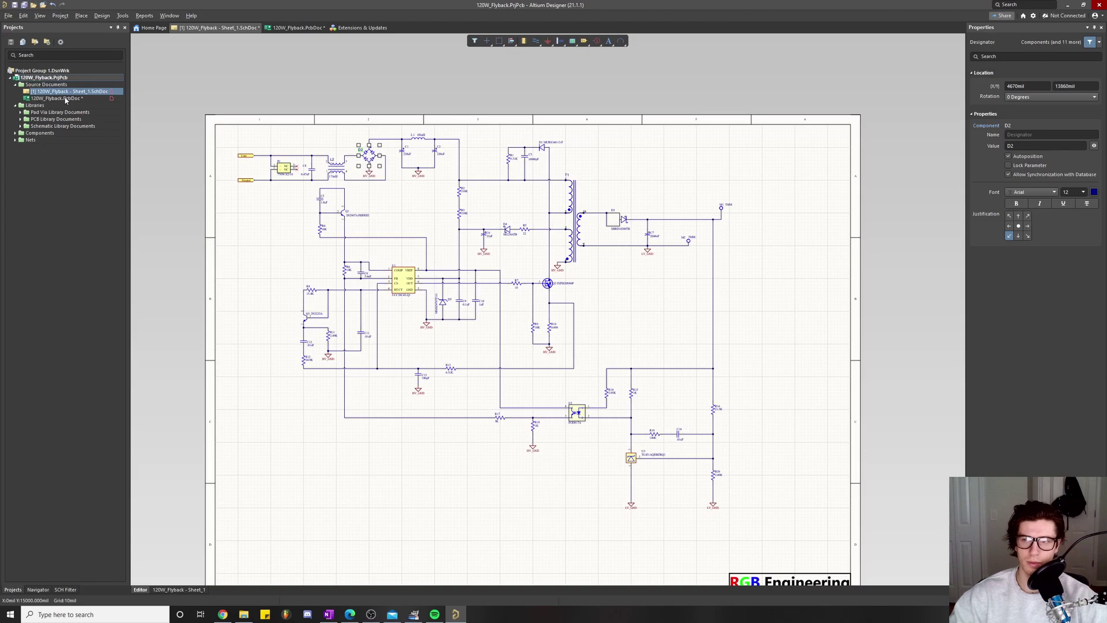
# Step: Open 120W_Flyback.PcbDoc from the Projects panel and go to the Design menu
pyautogui.doubleClick(65, 99)
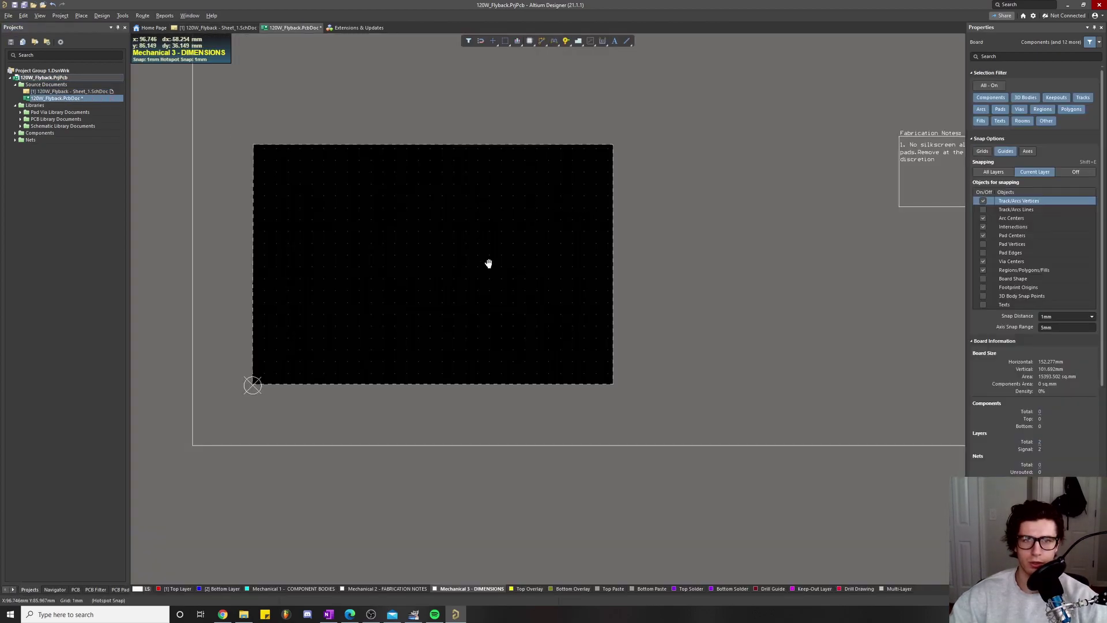
pyautogui.scroll(3, 496, 260)
pyautogui.scroll(-2, 500, 257)
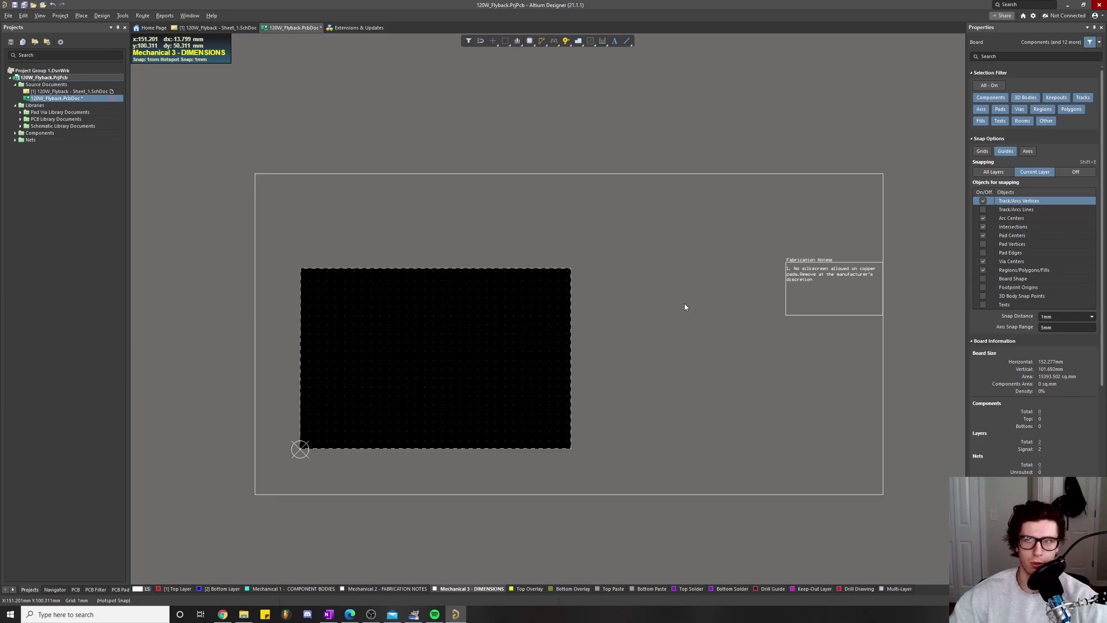
pyautogui.click(101, 17)
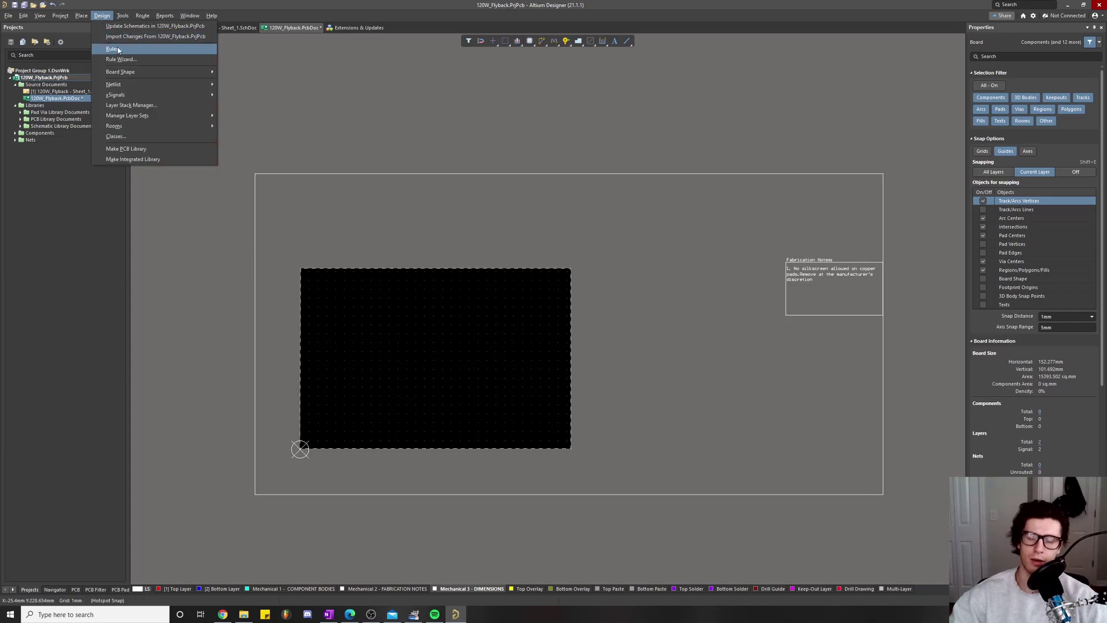
# Step: In the Rules and Constraints Editor, start Import Rules with every rule type selected
pyautogui.click(113, 49)
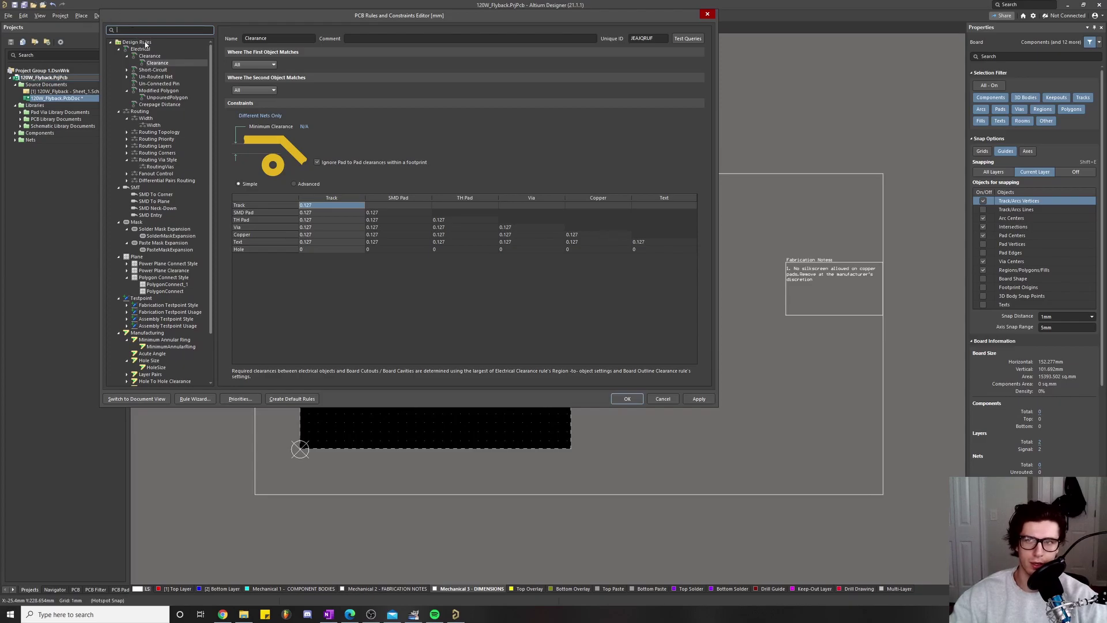
pyautogui.rightClick(146, 45)
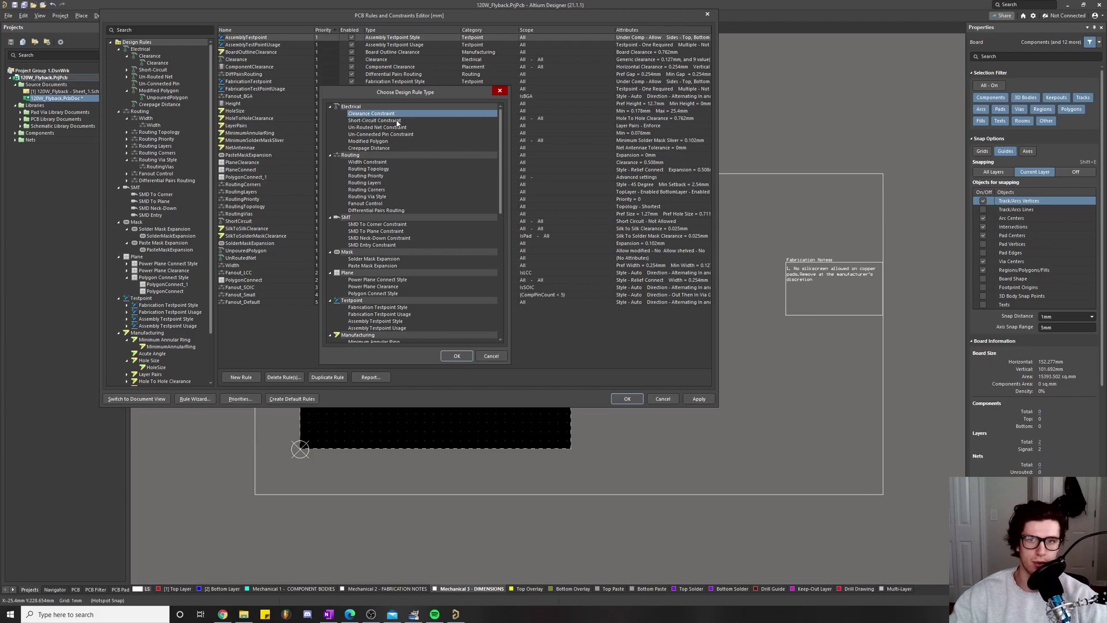
pyautogui.scroll(-10, 420, 184)
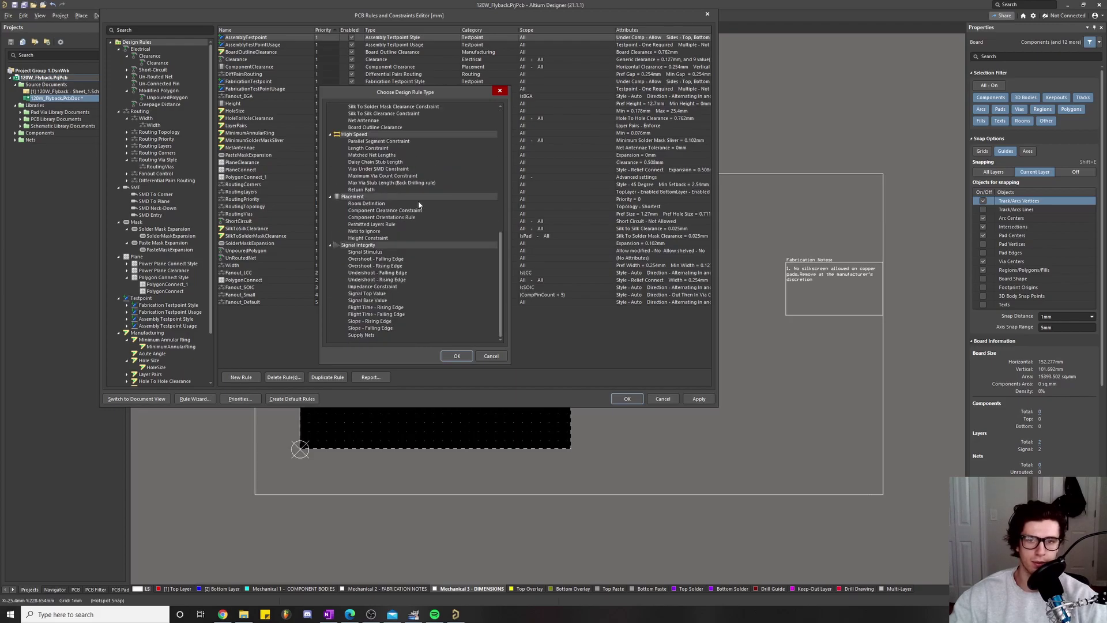
pyautogui.keyDown('shift'); pyautogui.click(361, 336); pyautogui.keyUp('shift')
# Step: Choose RGB_DESIGN_RULES_TEMPLATE.RUL from the RGB Engineering REFERENCE folder for import
pyautogui.click(457, 356)
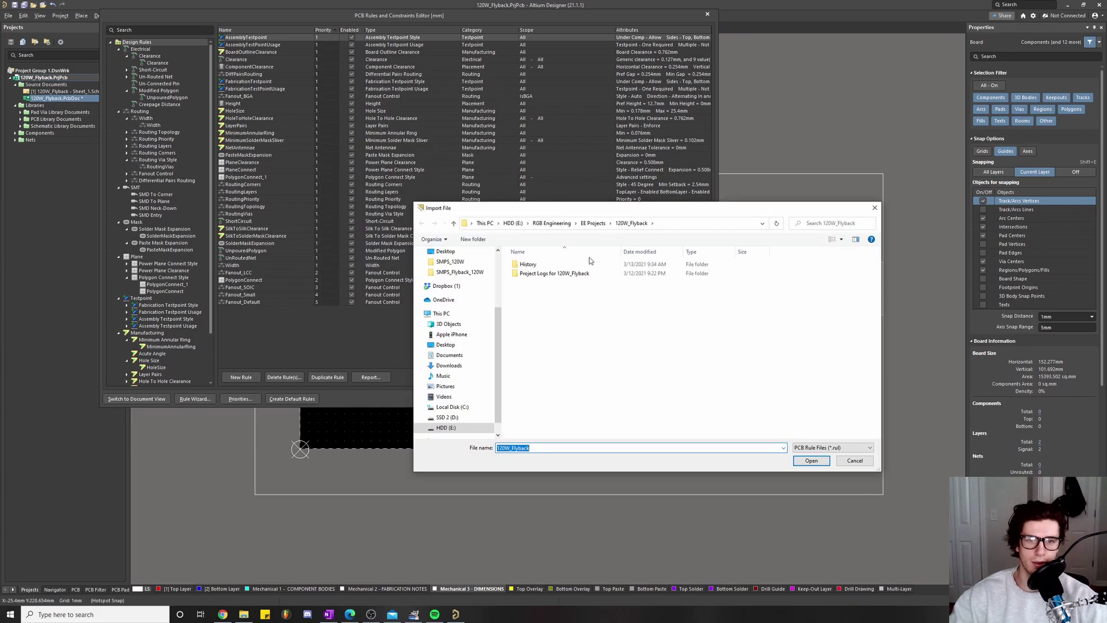
pyautogui.click(565, 224)
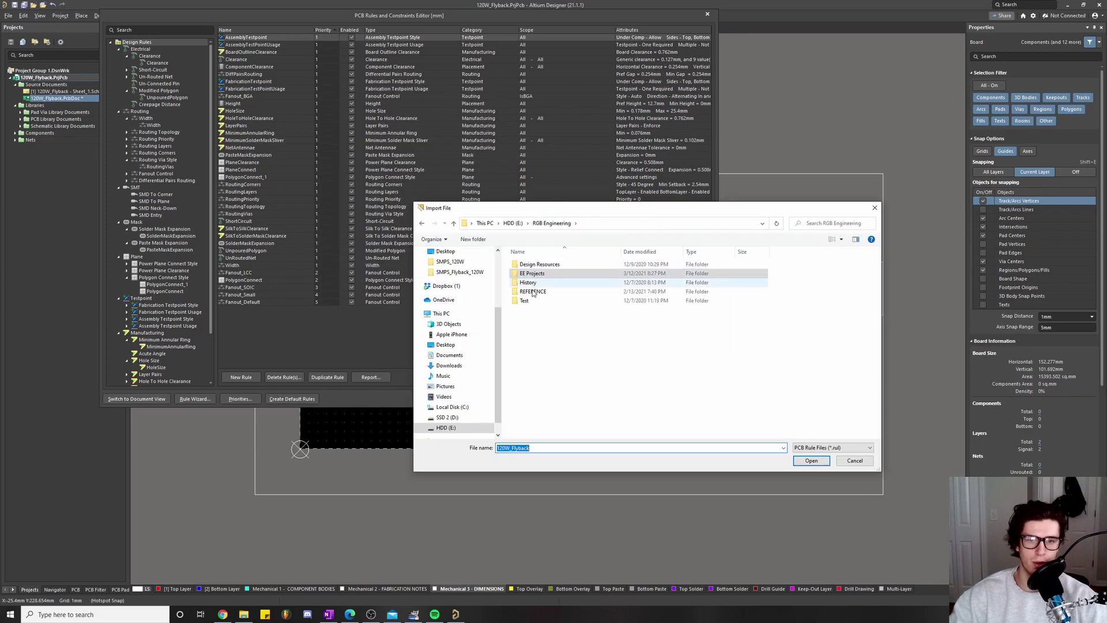
pyautogui.doubleClick(542, 291)
pyautogui.click(542, 275)
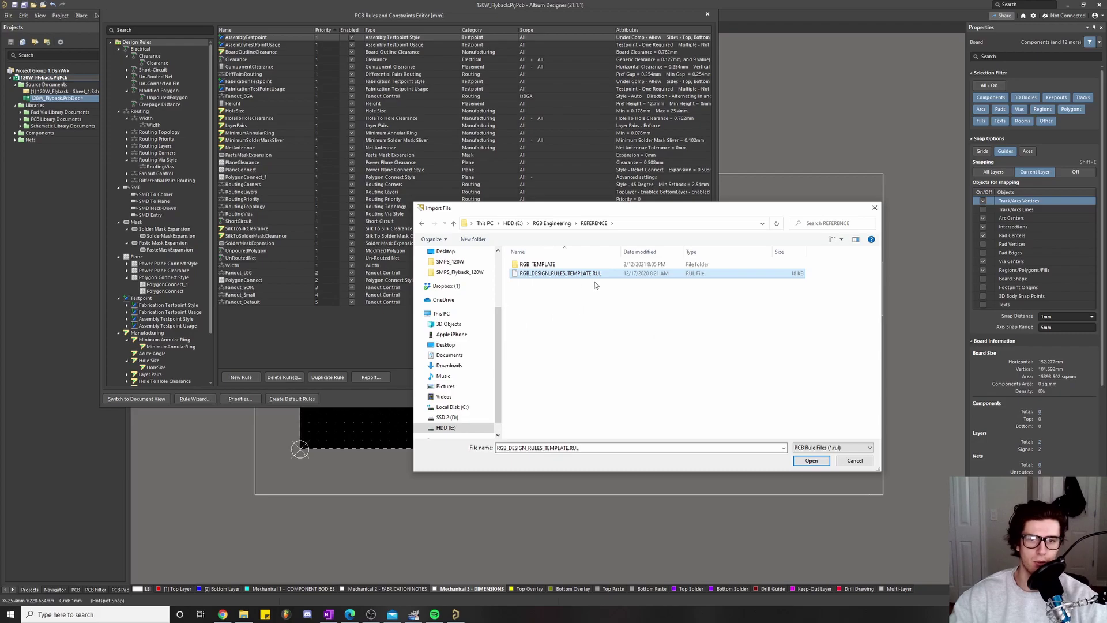
pyautogui.click(811, 463)
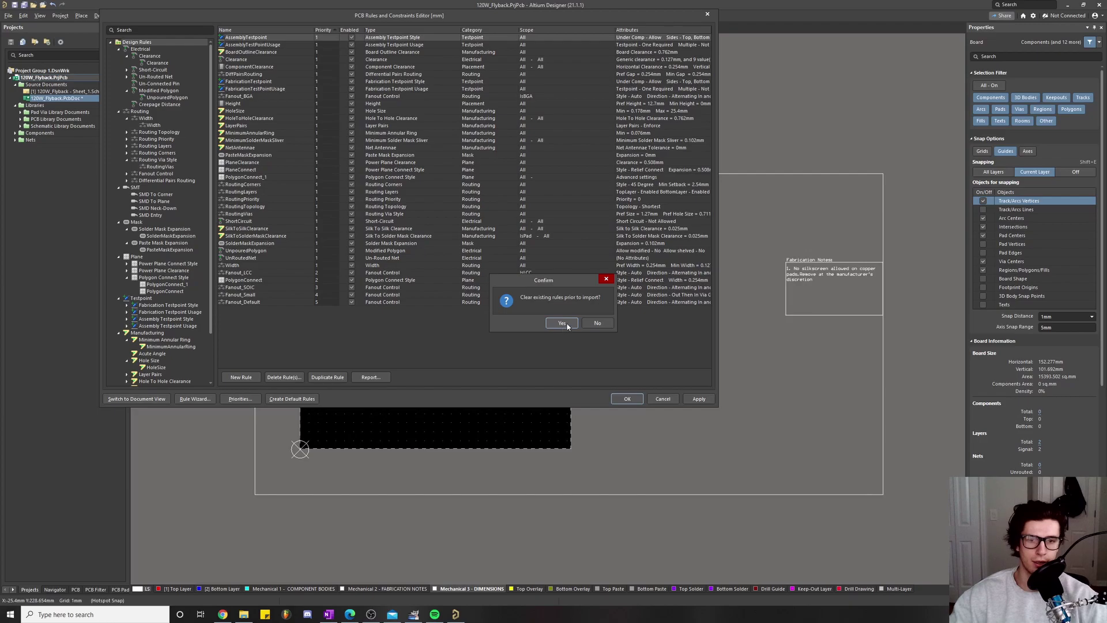
# Step: Clear the existing rules, import the template rules, and apply them
pyautogui.click(562, 323)
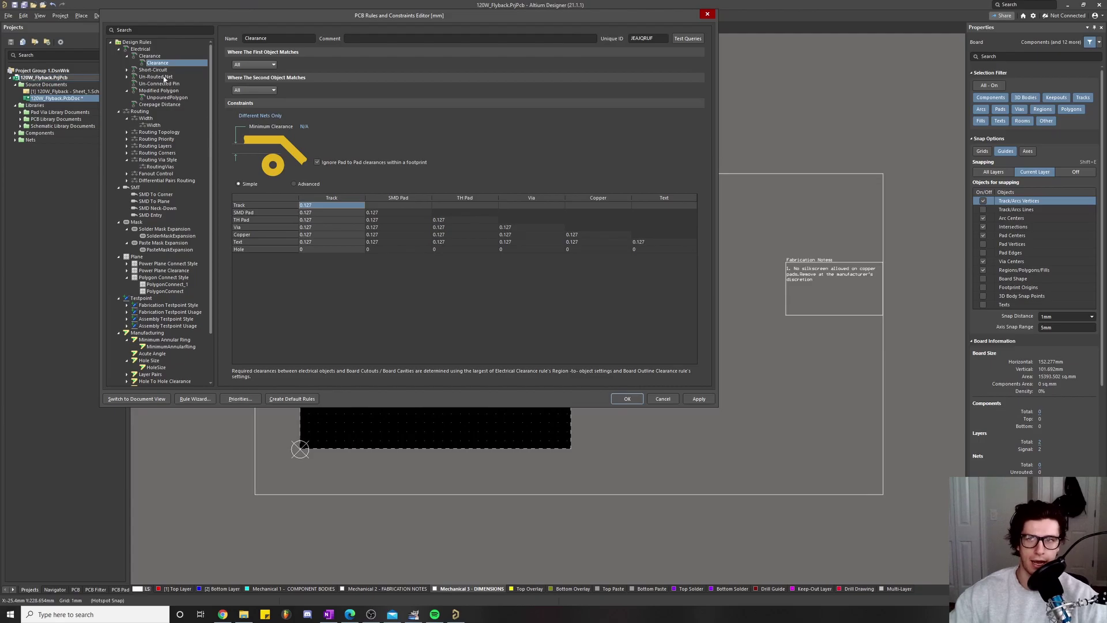
pyautogui.scroll(-3, 164, 79)
pyautogui.scroll(3, 189, 176)
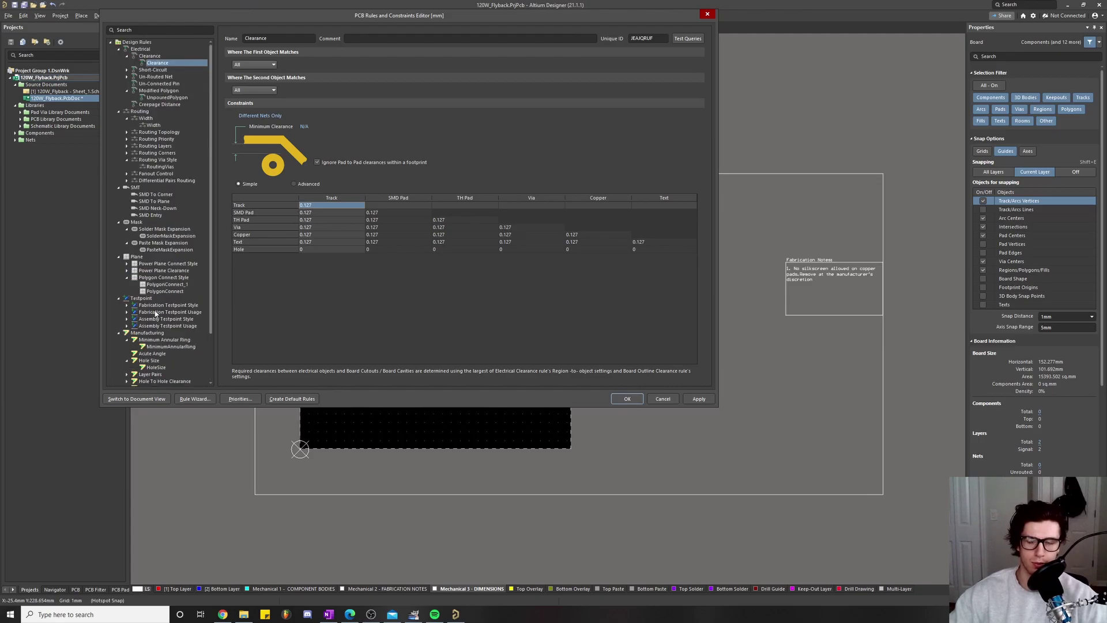
pyautogui.rightClick(140, 44)
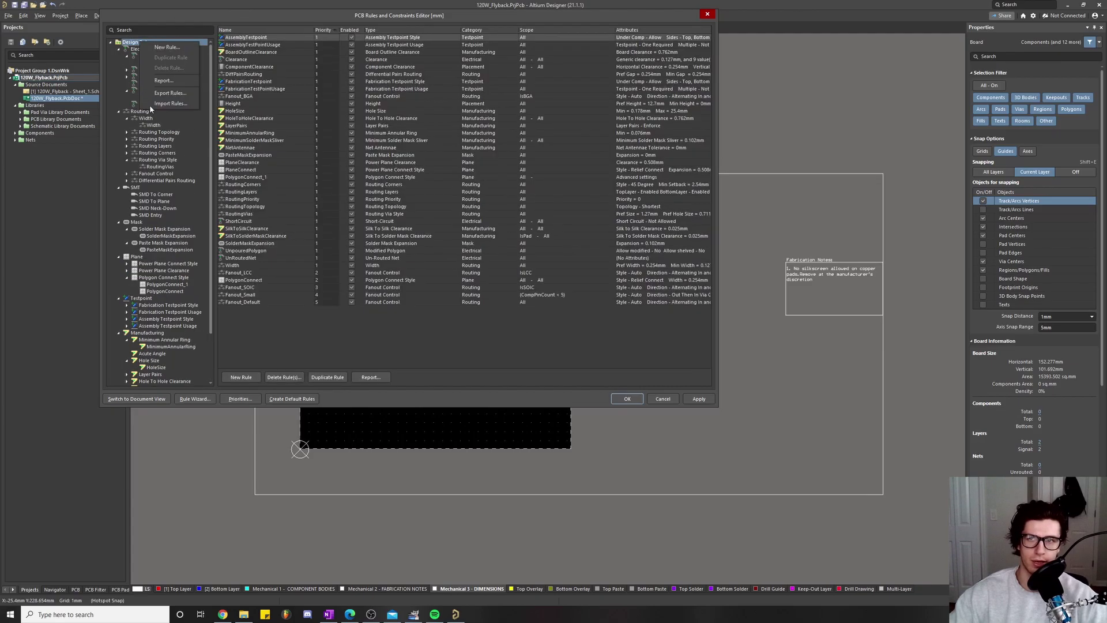
pyautogui.click(233, 17)
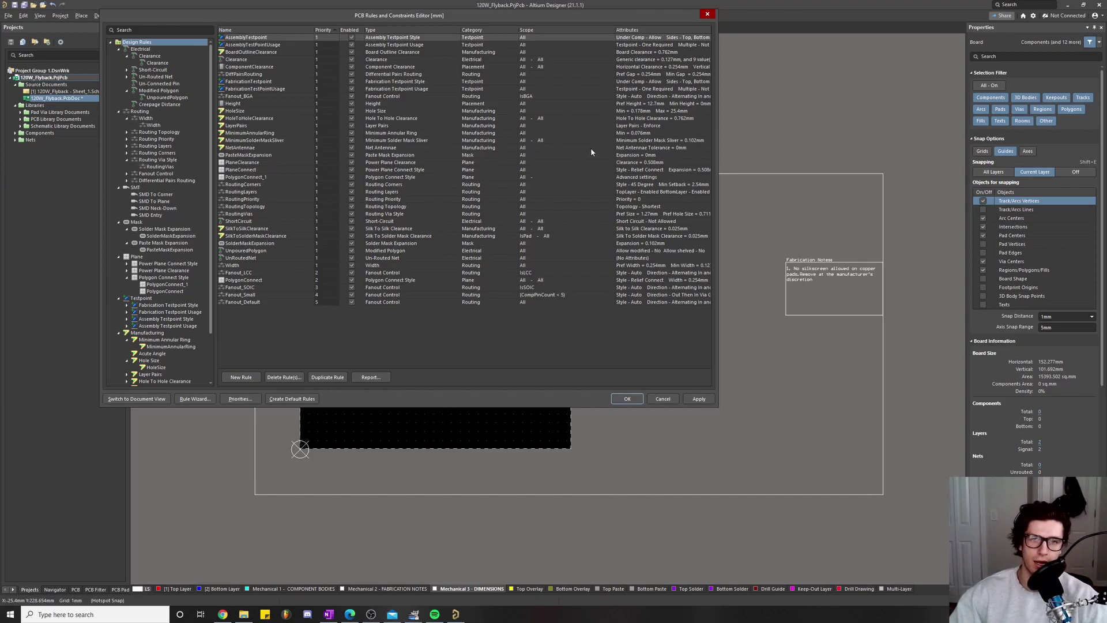
pyautogui.click(699, 399)
# Step: Close the rules editor with OK and save the 120W_Flyback PCB file
pyautogui.click(627, 399)
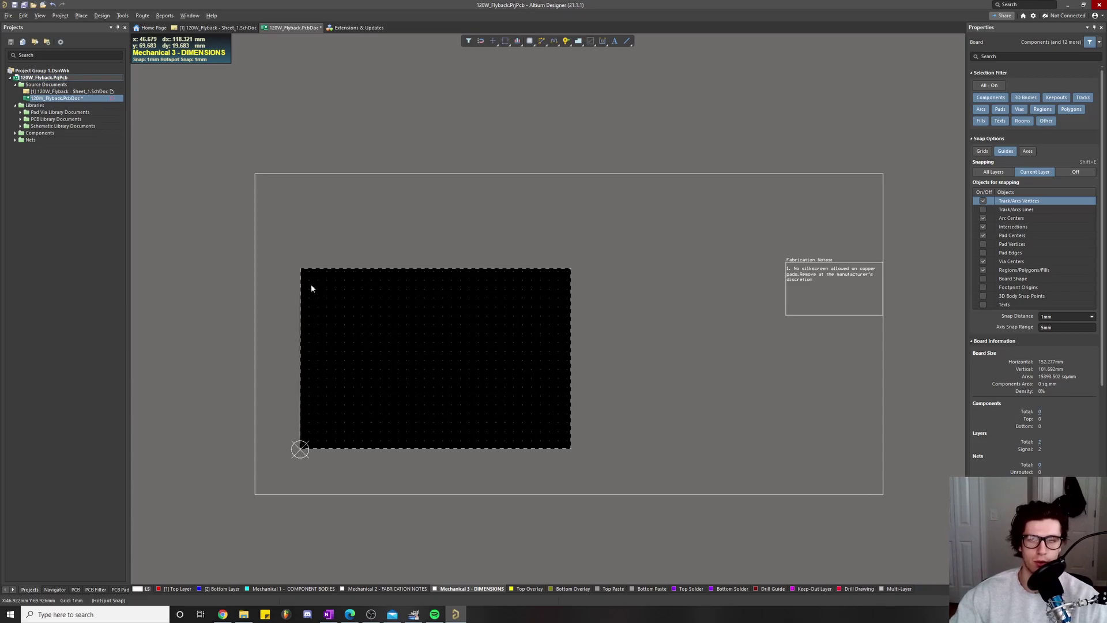
pyautogui.hotkey('shift', 'h')
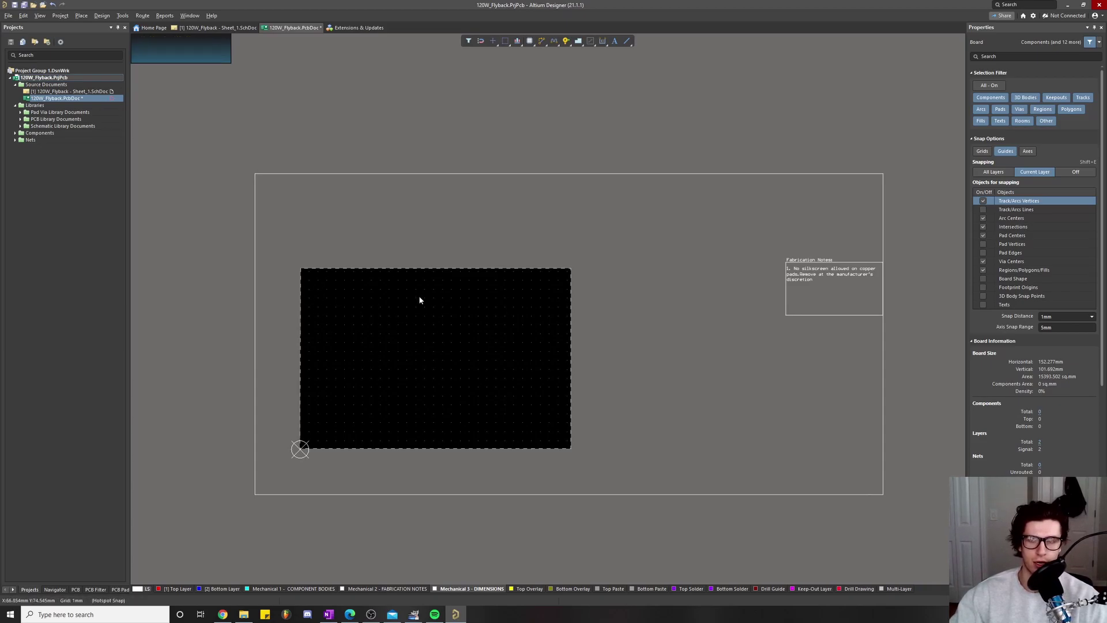
pyautogui.hotkey('shift', 'h')
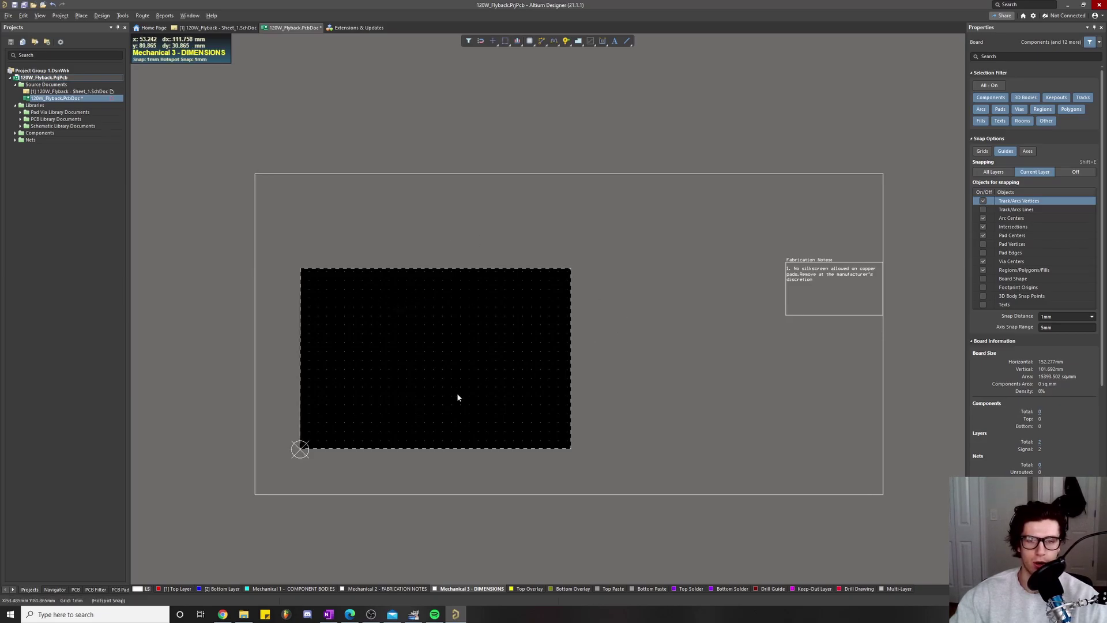
pyautogui.hotkey('ctrl', 's')
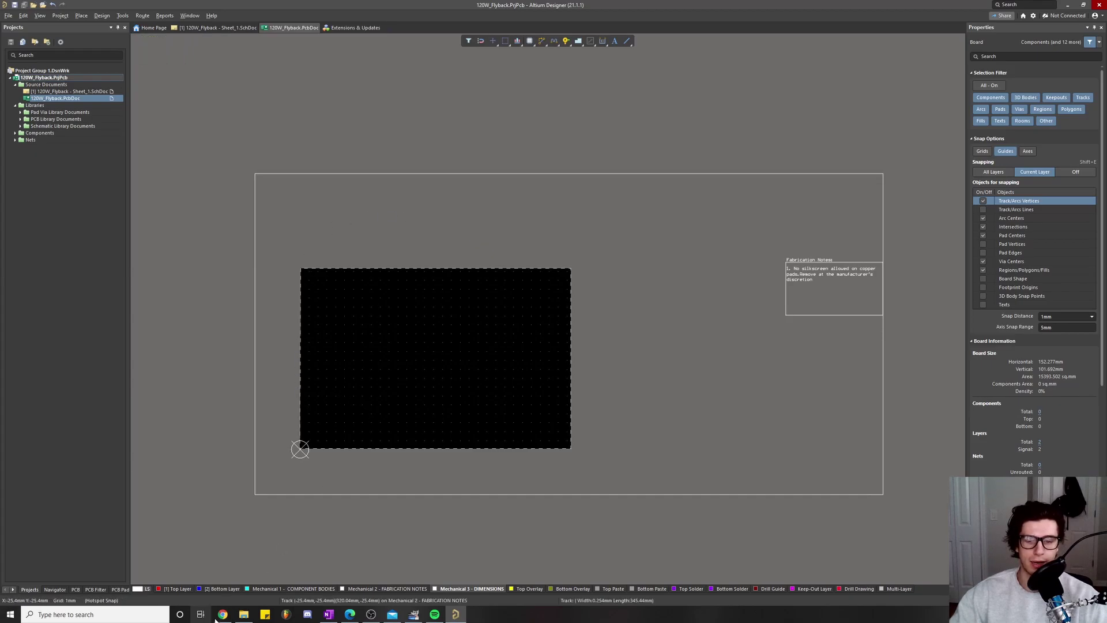
pyautogui.hotkey('alt', 'Tab')
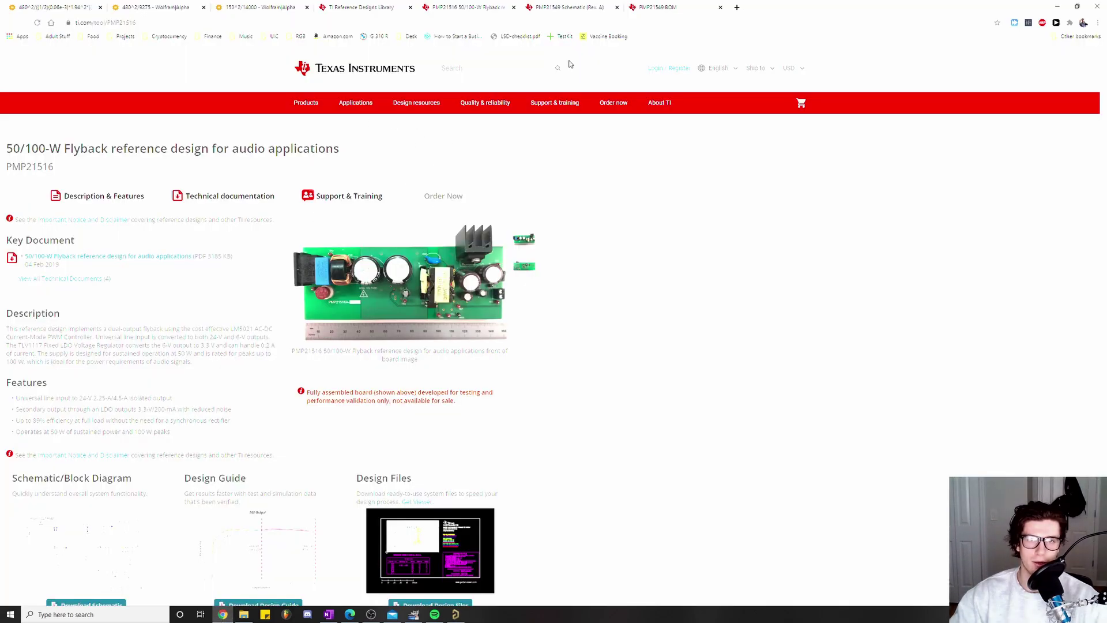
pyautogui.click(461, 255)
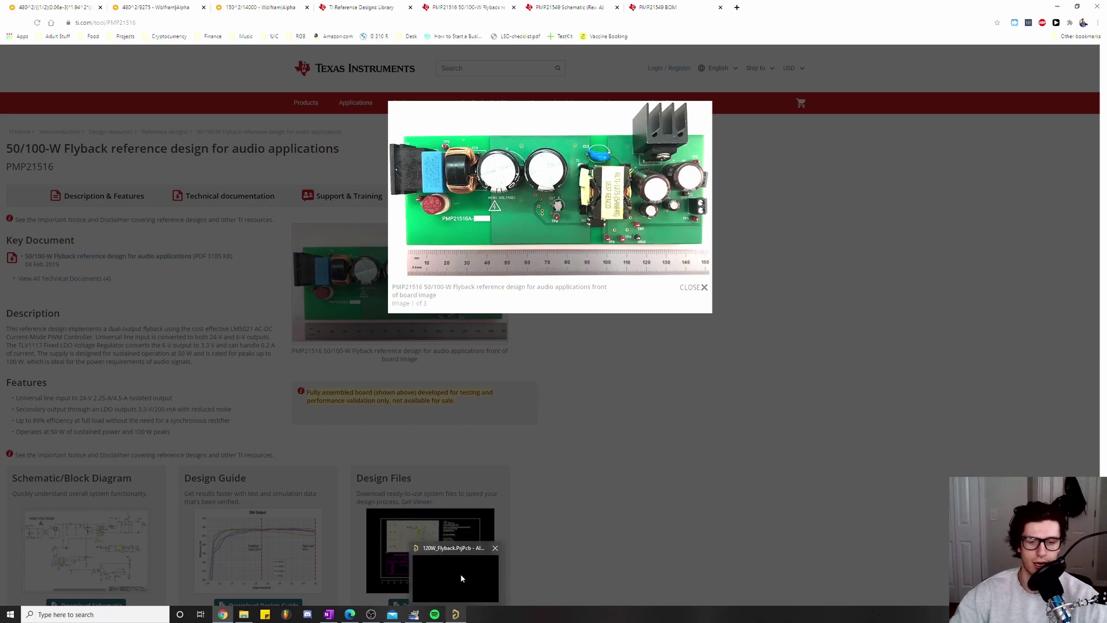
pyautogui.click(455, 578)
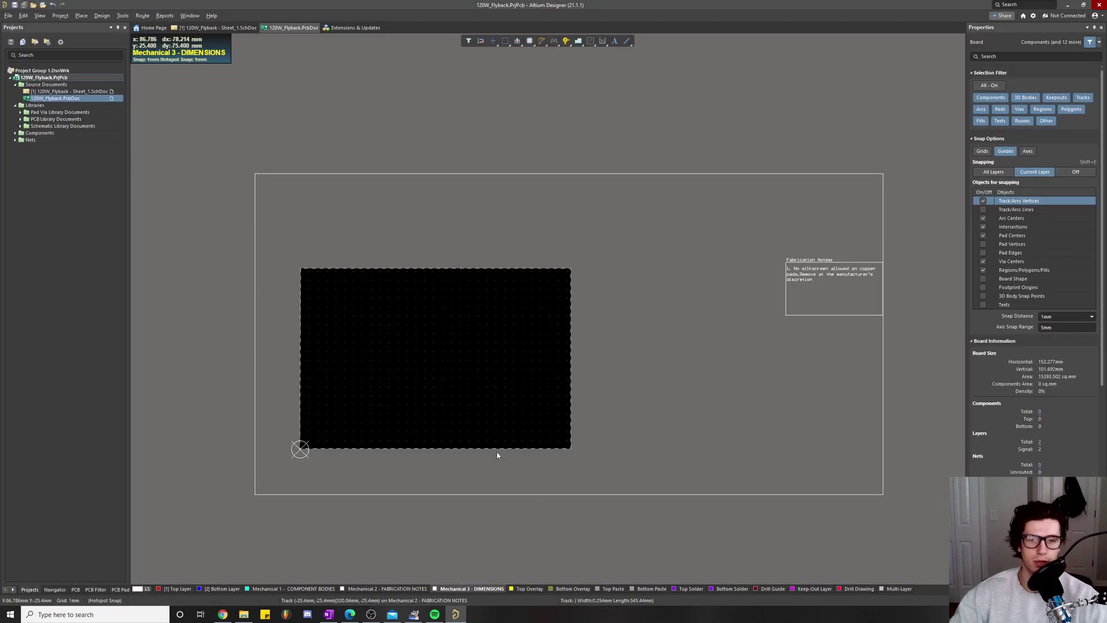
# Step: Switch to Board Planning Mode and start Edit Board Shape
pyautogui.click(41, 16)
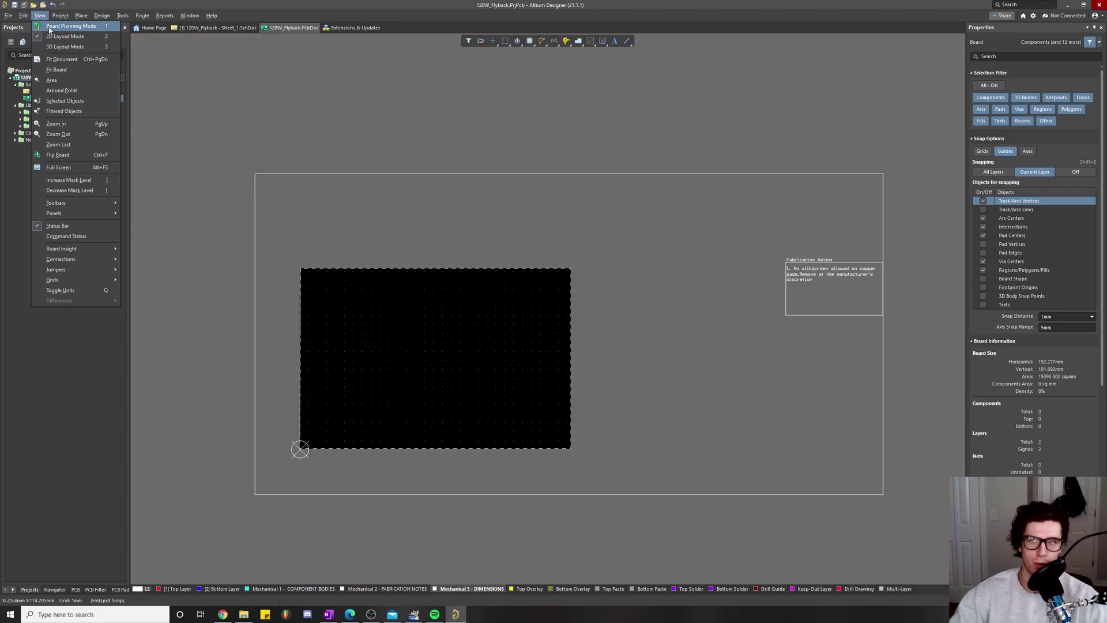
pyautogui.click(49, 29)
pyautogui.click(81, 16)
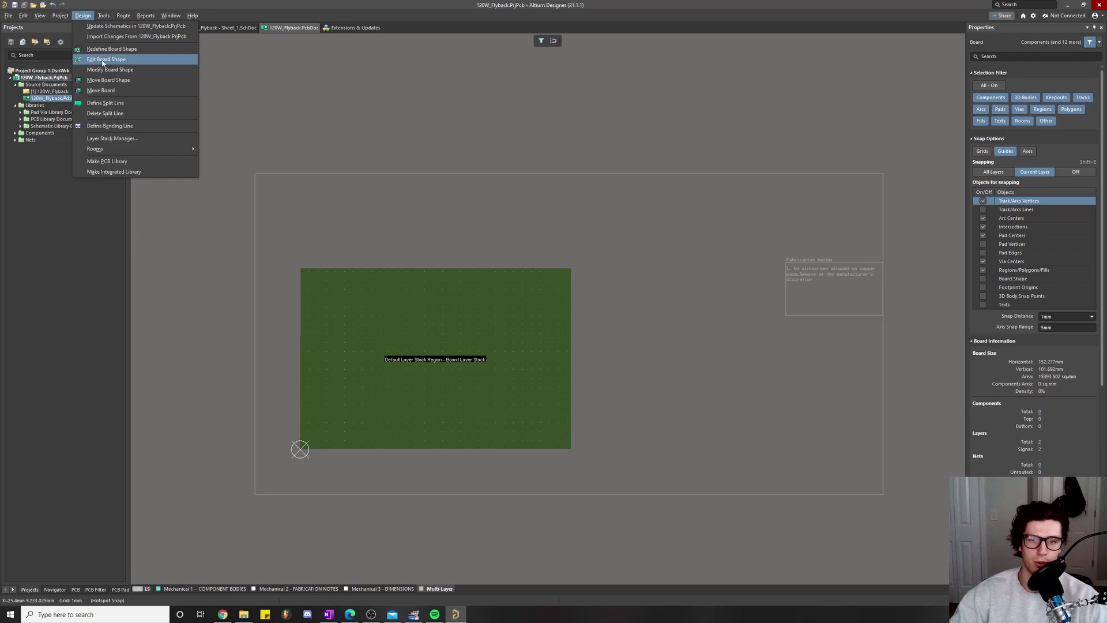
pyautogui.click(104, 62)
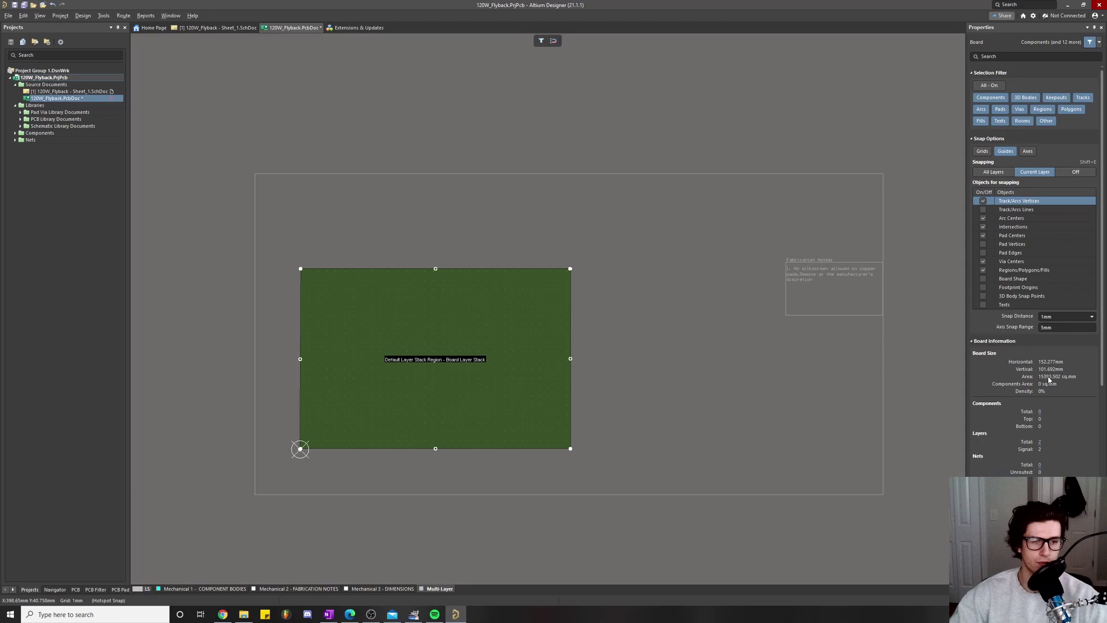
# Step: Drag the board's right edge until the horizontal size reads 150.14 mm
pyautogui.scroll(1, 550, 381)
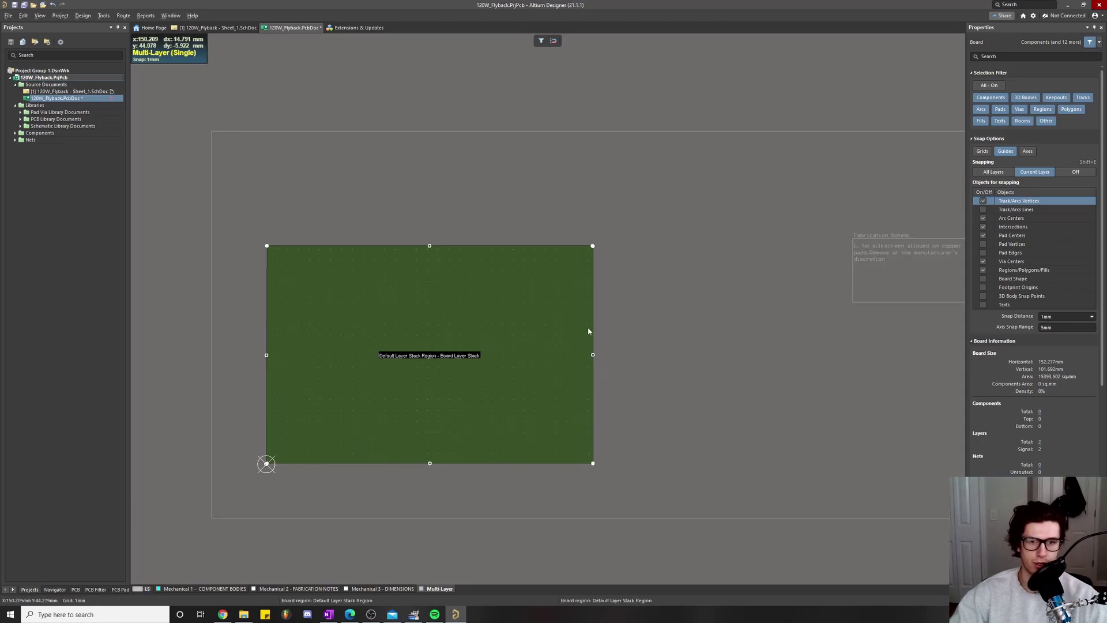
pyautogui.scroll(3, 589, 331)
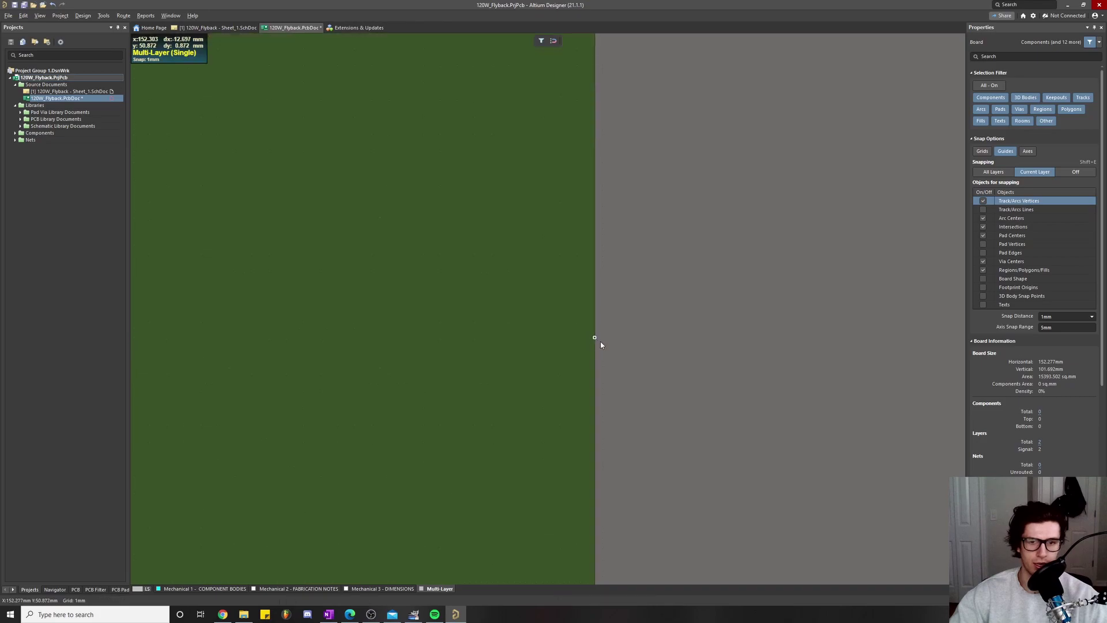
pyautogui.moveTo(607, 334); pyautogui.dragTo(589, 328)
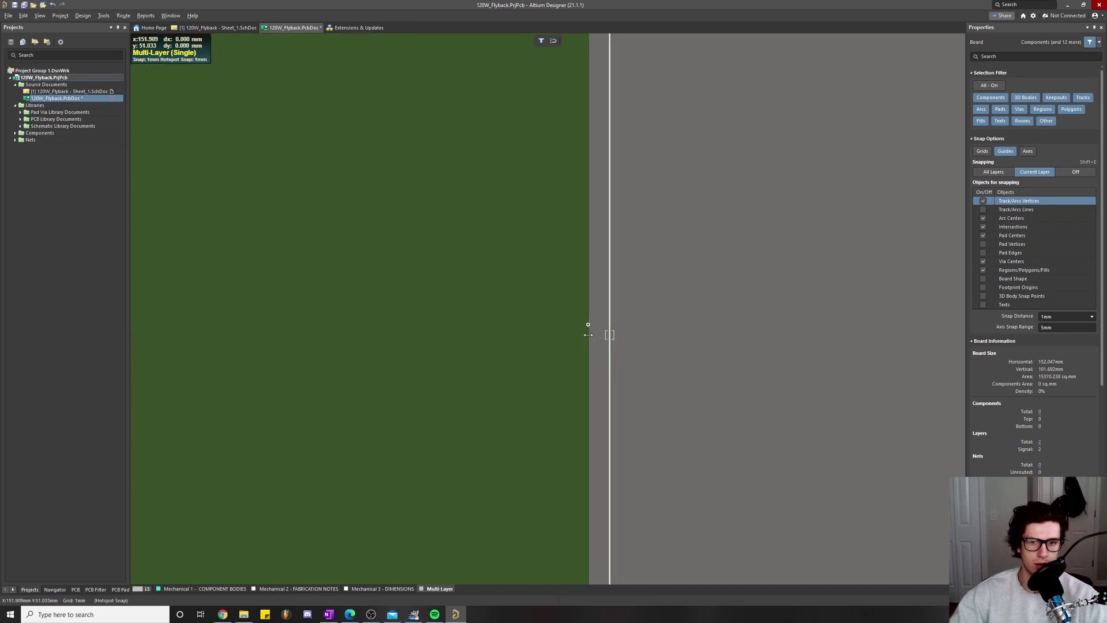
pyautogui.moveTo(472, 326); pyautogui.dragTo(470, 324)
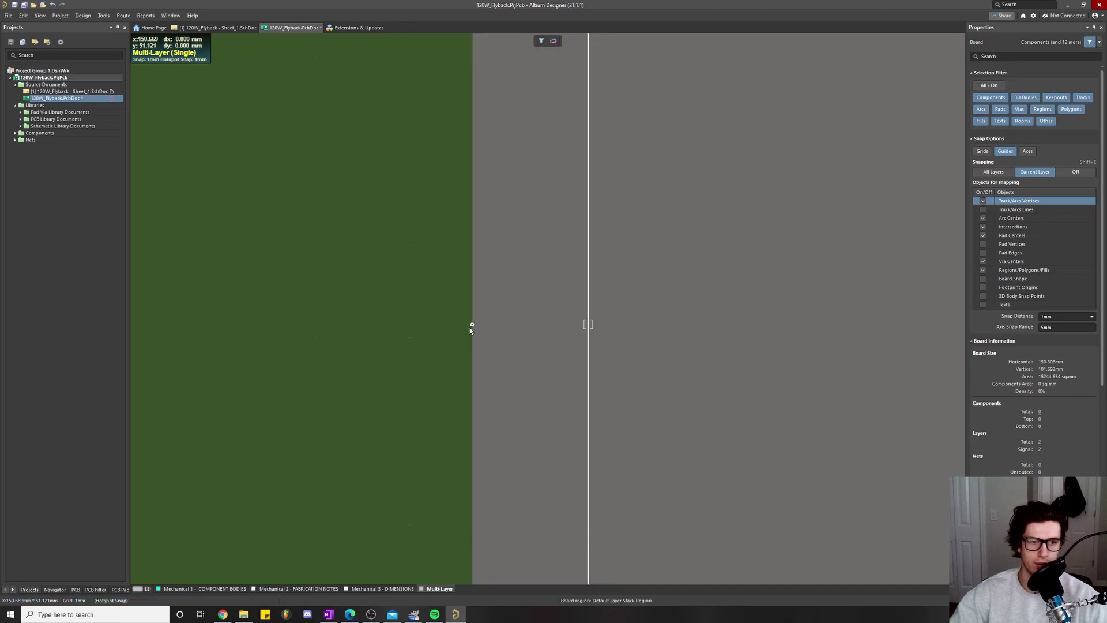
pyautogui.hscroll(-3, 605, 337)
pyautogui.moveTo(681, 335); pyautogui.dragTo(642, 337)
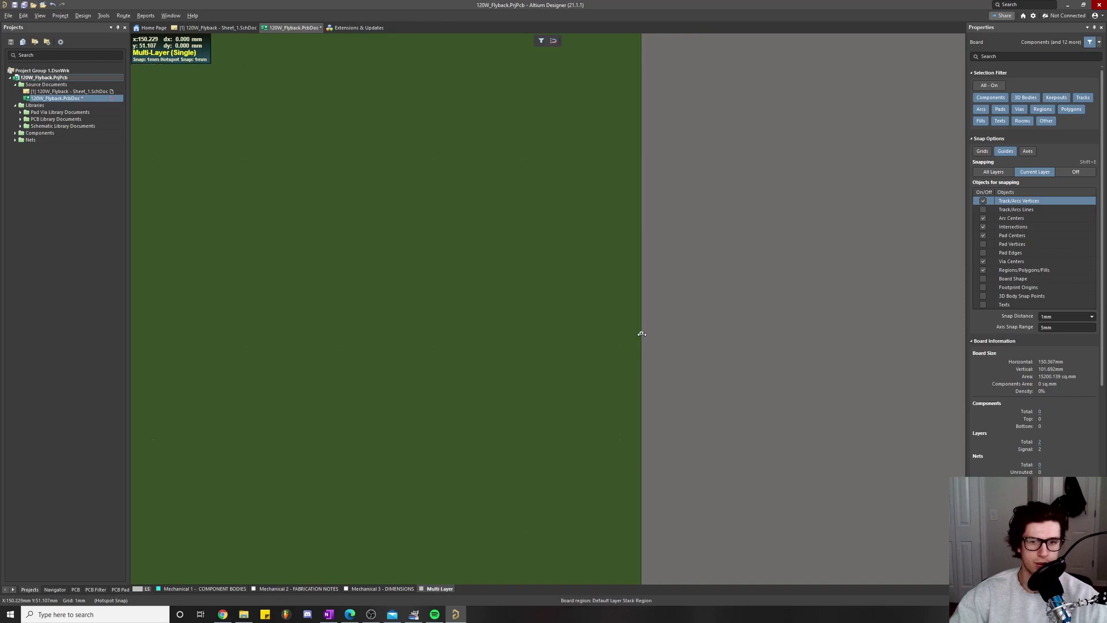
pyautogui.click(601, 334)
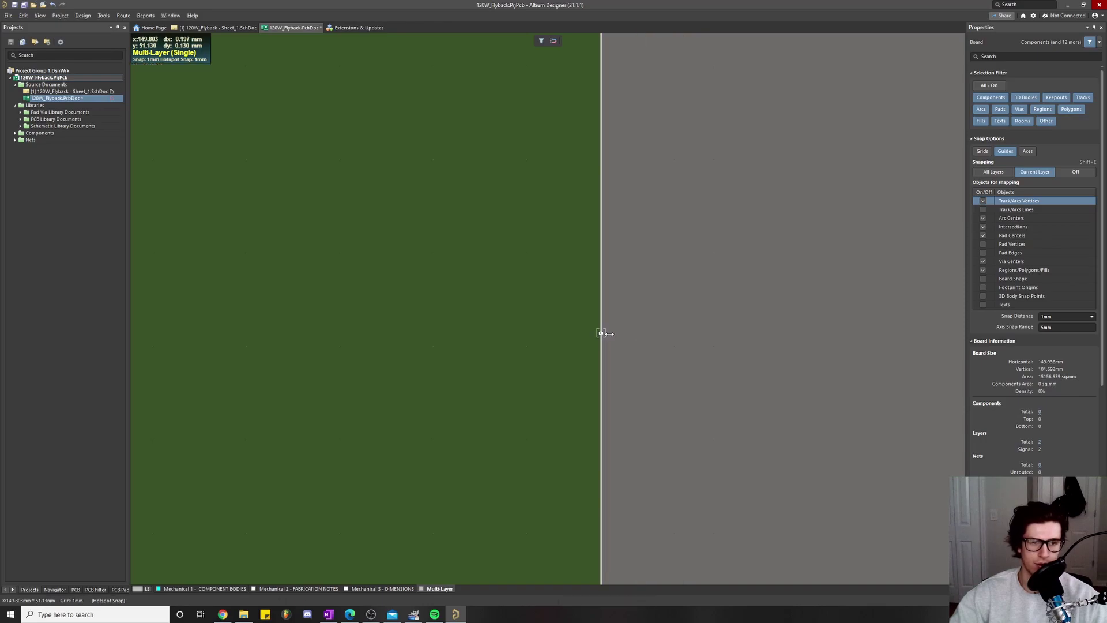
pyautogui.moveTo(601, 333); pyautogui.dragTo(620, 333)
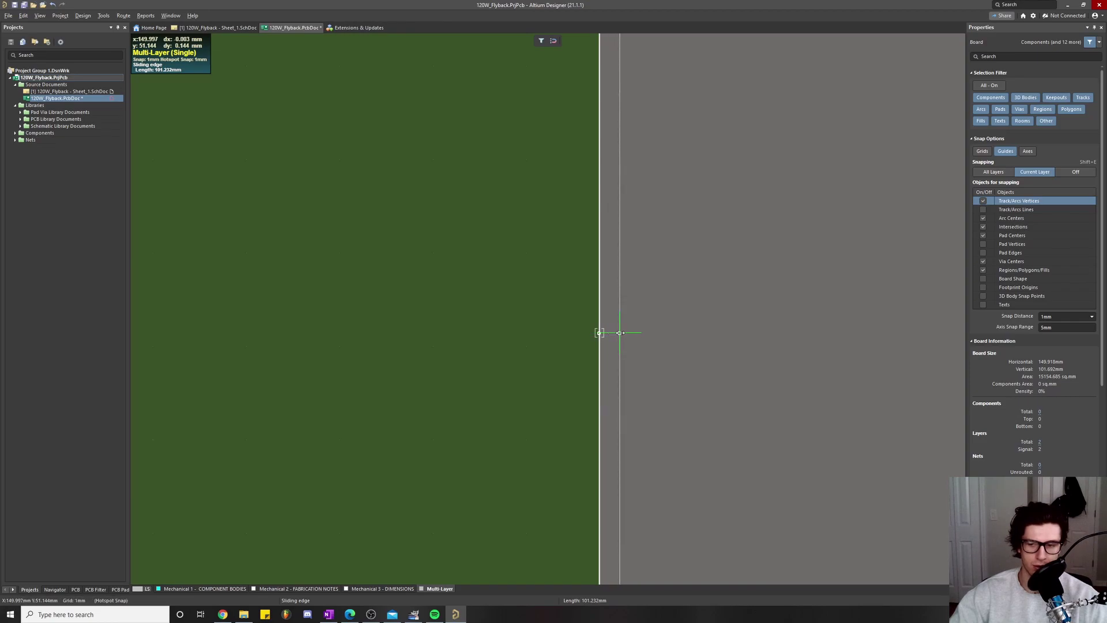
pyautogui.moveTo(620, 333); pyautogui.dragTo(620, 333)
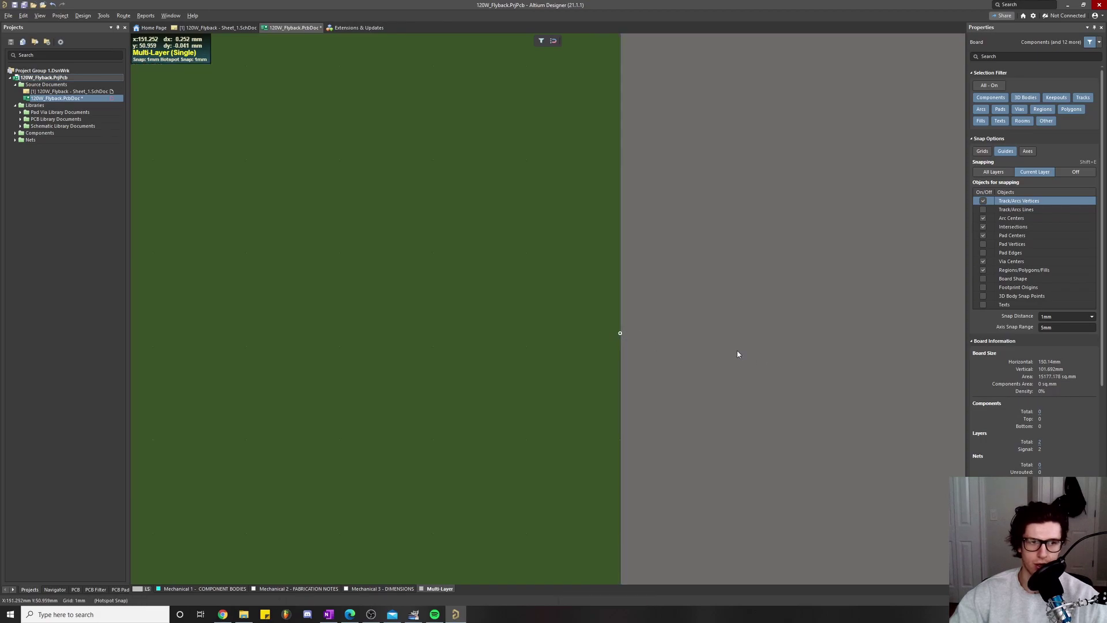
# Step: Fit the board in view and return to the plain planning view
pyautogui.press('v')
pyautogui.press('f')
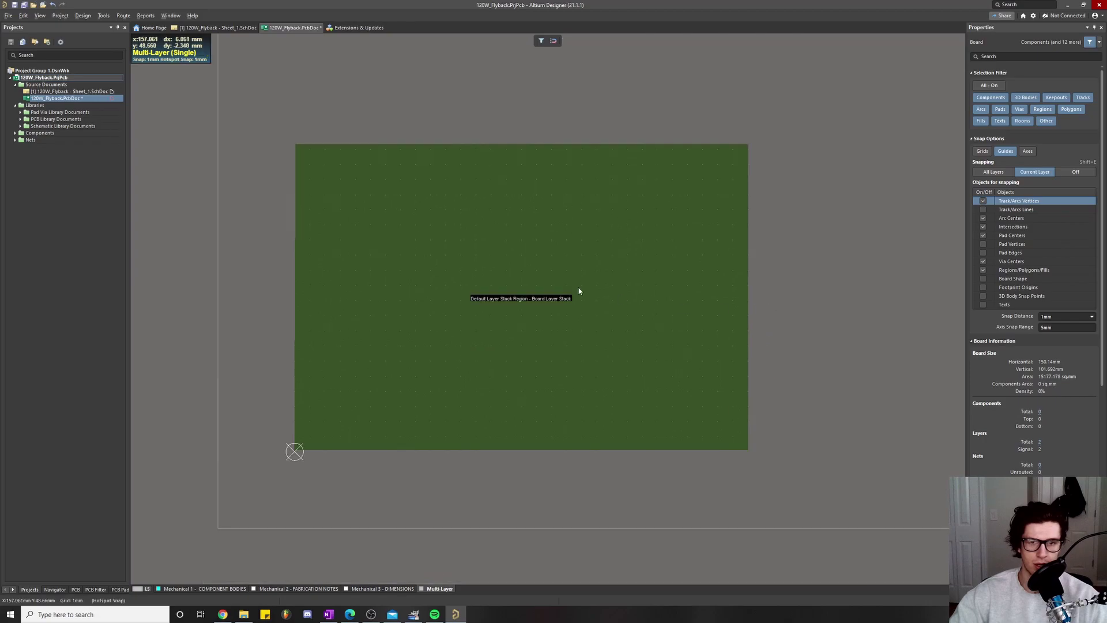
pyautogui.press('1')
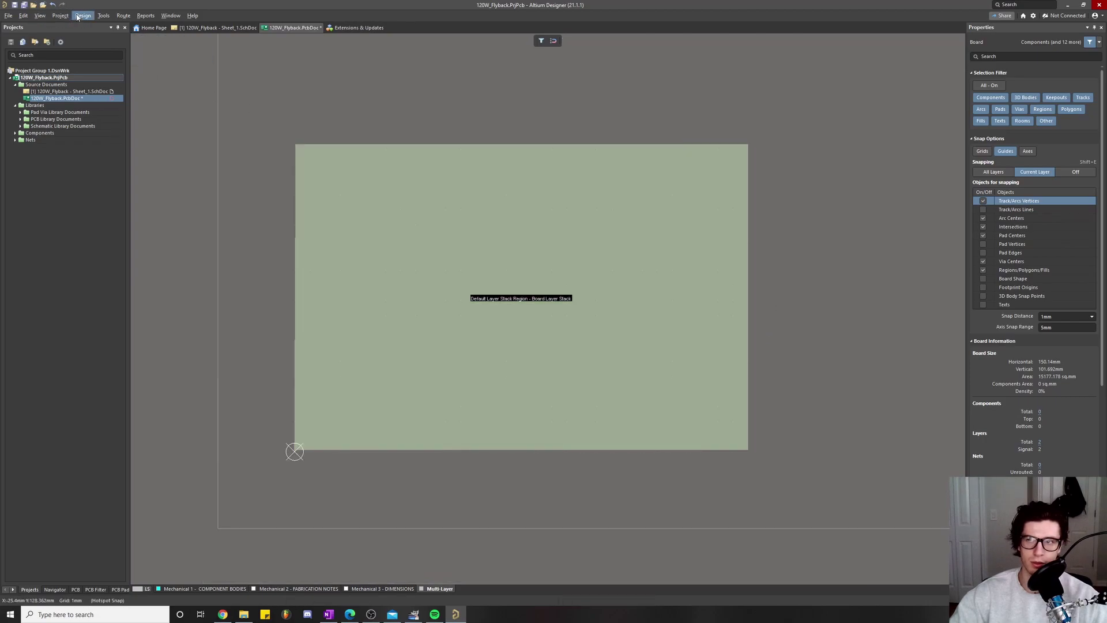
# Step: Drag the board's top edge down so the board measures 150.14 × 99.962 mm
pyautogui.click(82, 16)
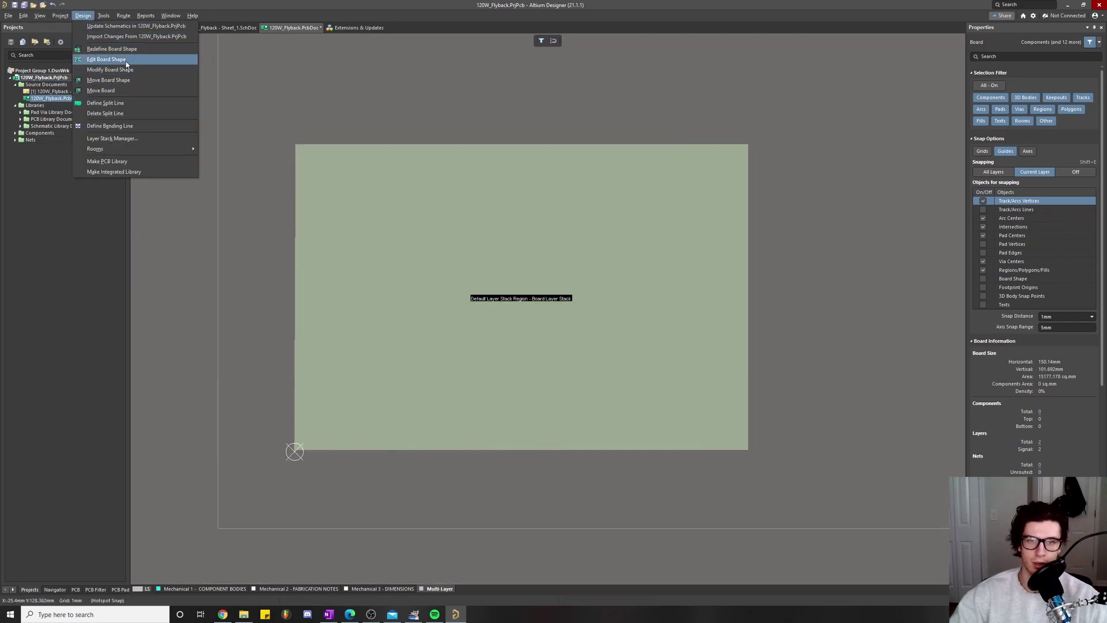
pyautogui.click(109, 59)
pyautogui.click(521, 144)
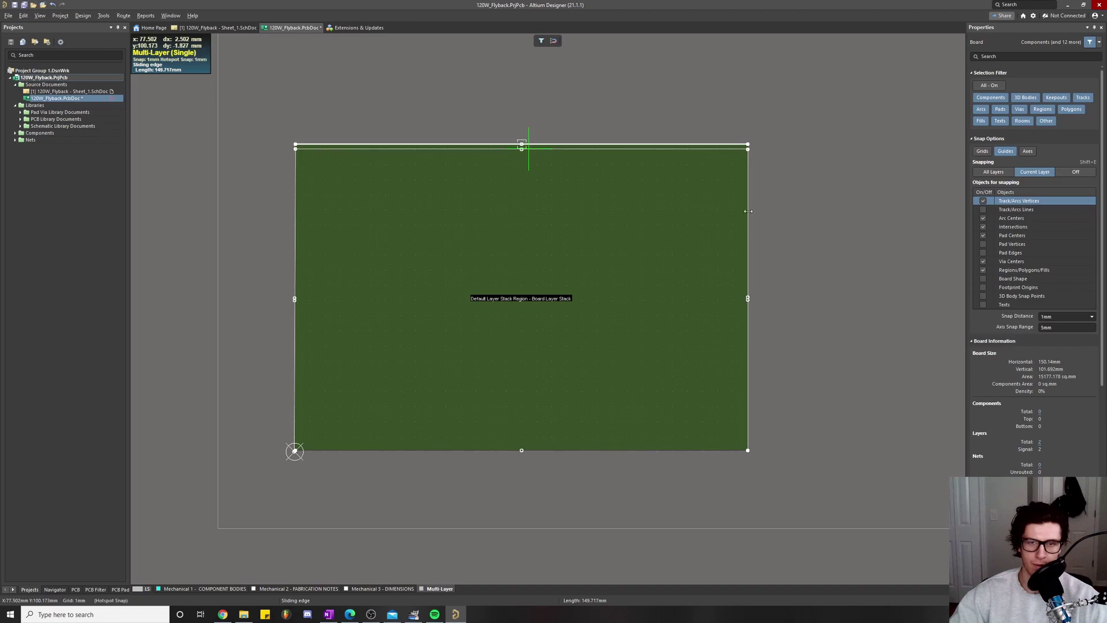
pyautogui.click(529, 149)
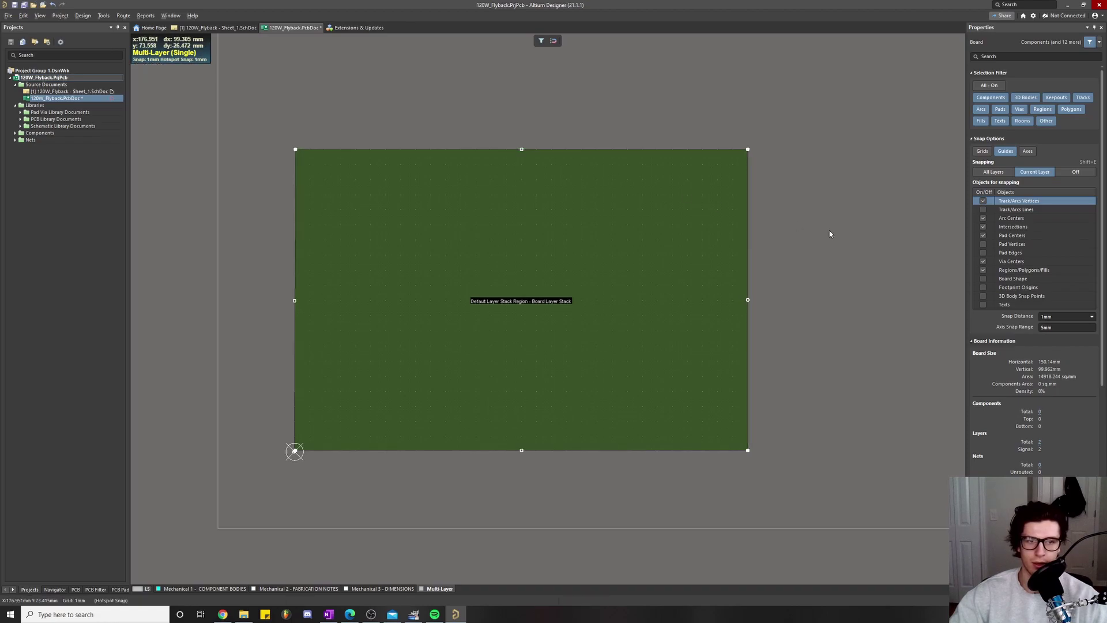
pyautogui.scroll(-1, 830, 233)
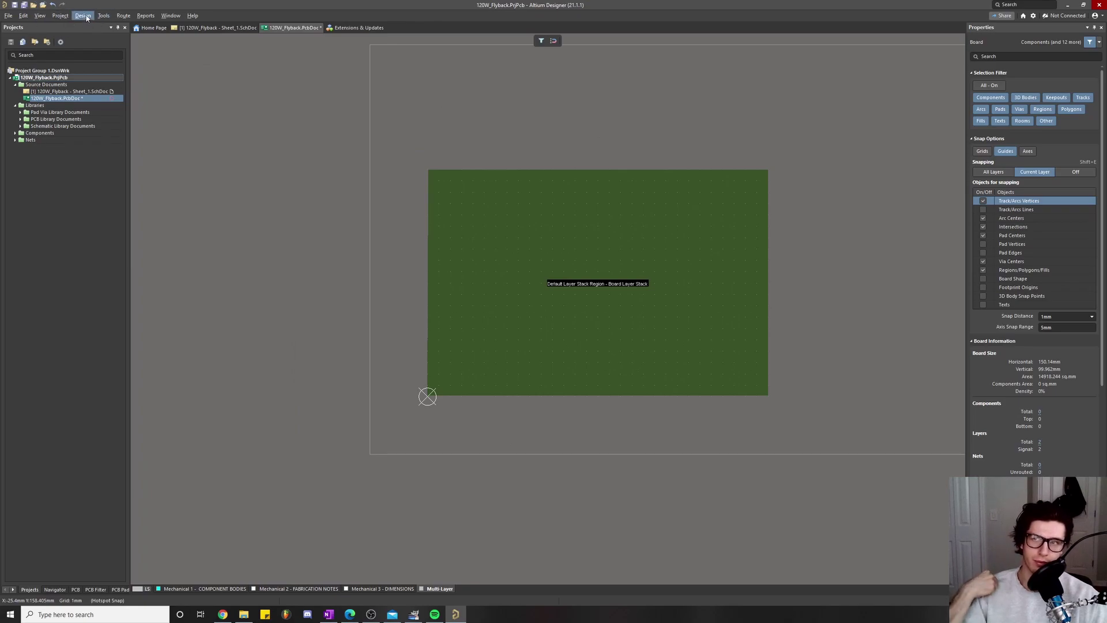
# Step: Switch to 2D Layout Mode and frame the whole sheet with the 150.144 × 99.962 mm board
pyautogui.click(39, 16)
pyautogui.click(65, 36)
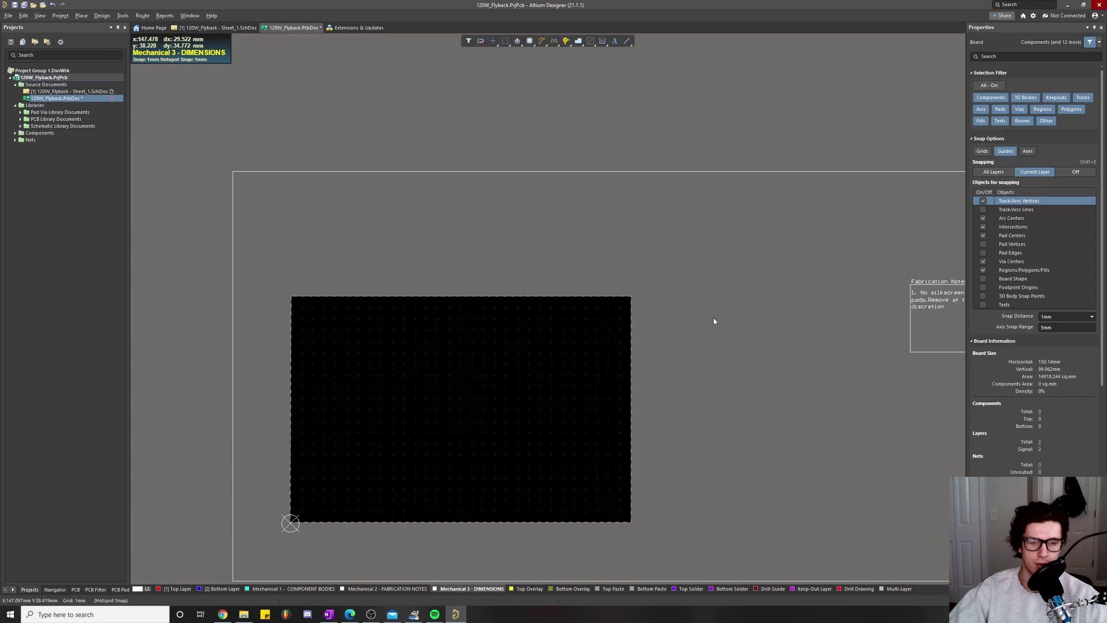
pyautogui.scroll(-1, 655, 346)
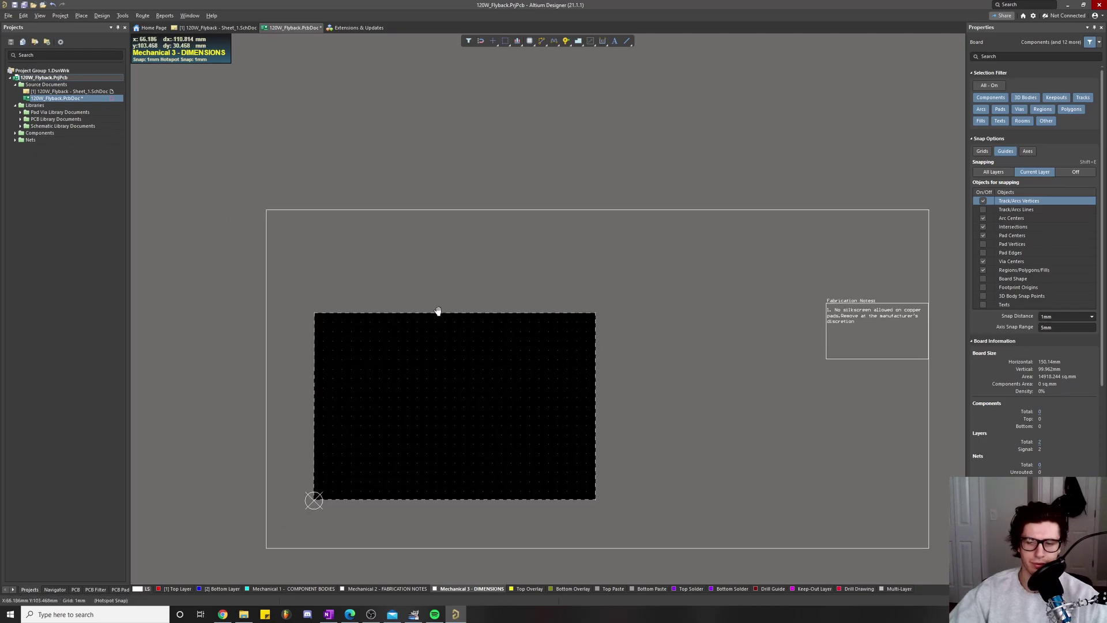
pyautogui.scroll(-1, 433, 312)
pyautogui.moveTo(451, 319); pyautogui.dragTo(445, 325)
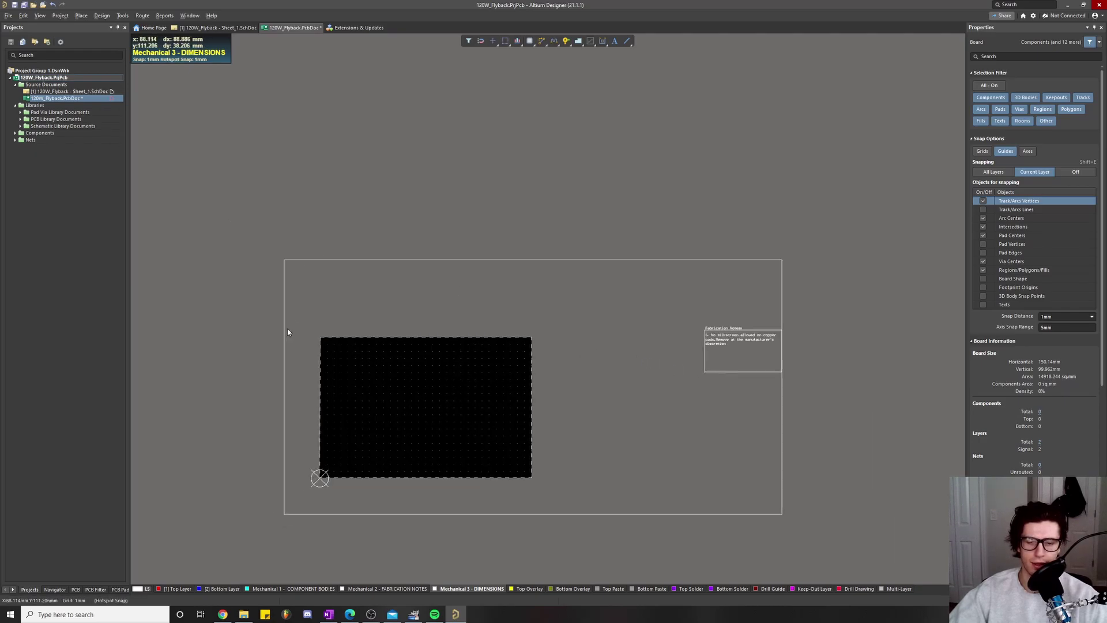